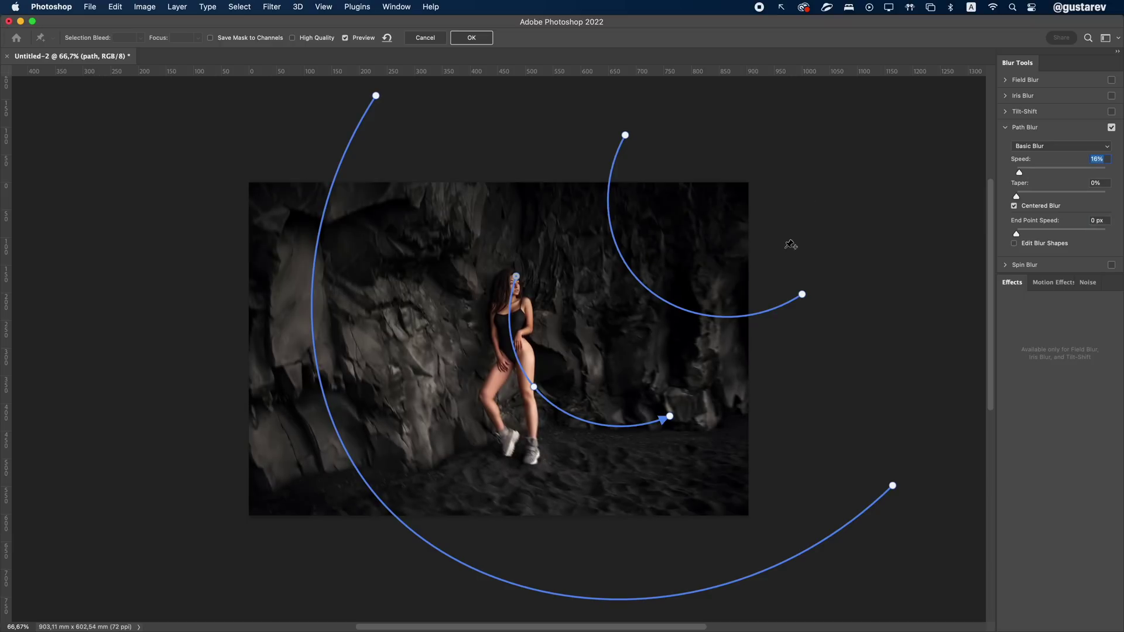
# Adjust the end point speed, shift the end of the curve at the cave's upper right, and apply the Path Blur
pyautogui.moveTo(1065, 234)
pyautogui.mouseDown()
pyautogui.moveTo(1093, 233)
pyautogui.moveTo(1083, 232)
pyautogui.mouseUp()
pyautogui.click(802, 294)
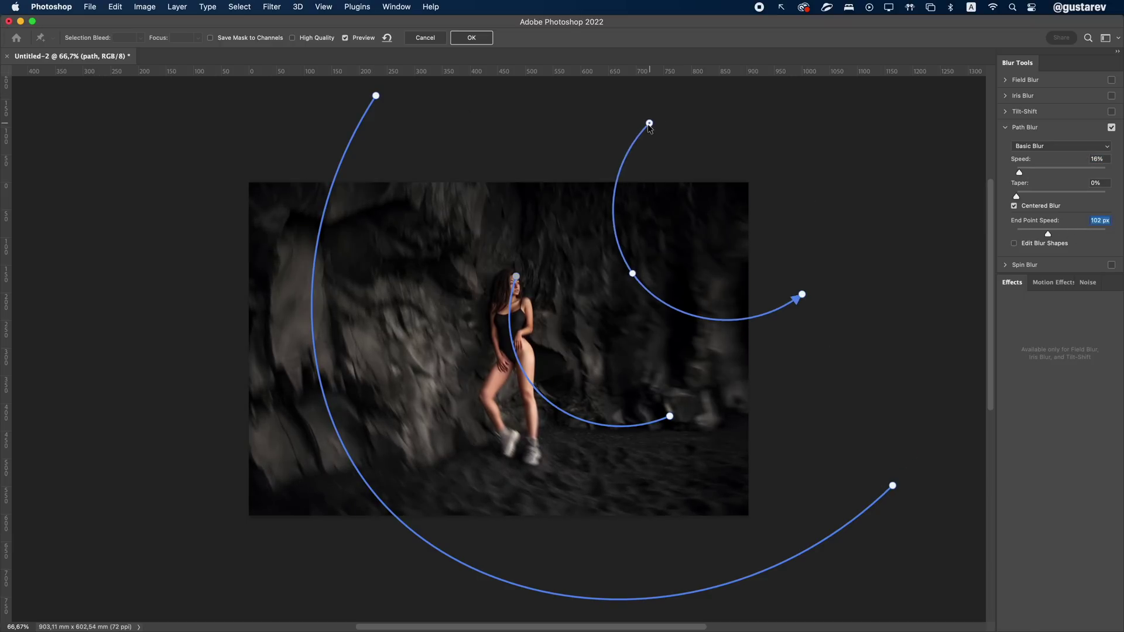
pyautogui.press('Return')
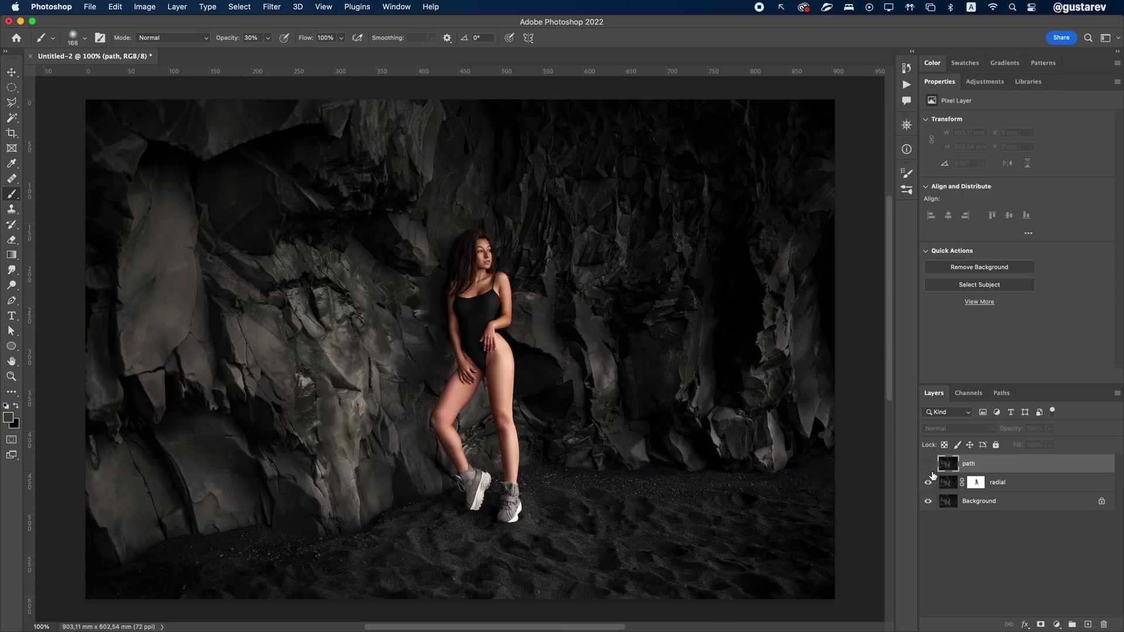
# Compare the path and radial blur versions by toggling the visibility of their layers
pyautogui.click(927, 465)
pyautogui.click(928, 482)
pyautogui.click(928, 464)
pyautogui.click(929, 463)
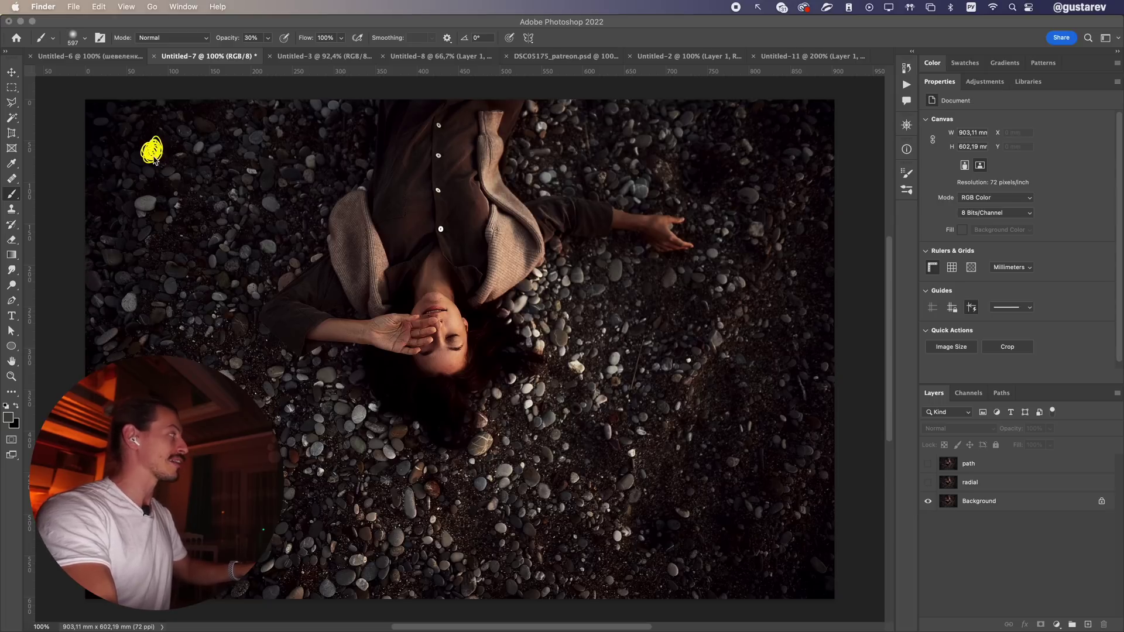
pyautogui.moveTo(327, 121); pyautogui.dragTo(161, 353)
pyautogui.moveTo(434, 131)
pyautogui.mouseDown()
pyautogui.moveTo(452, 210)
pyautogui.moveTo(281, 458)
pyautogui.mouseUp()
pyautogui.moveTo(597, 123); pyautogui.dragTo(362, 572)
pyautogui.moveTo(739, 140)
pyautogui.mouseDown()
pyautogui.moveTo(766, 185)
pyautogui.moveTo(550, 594)
pyautogui.mouseUp()
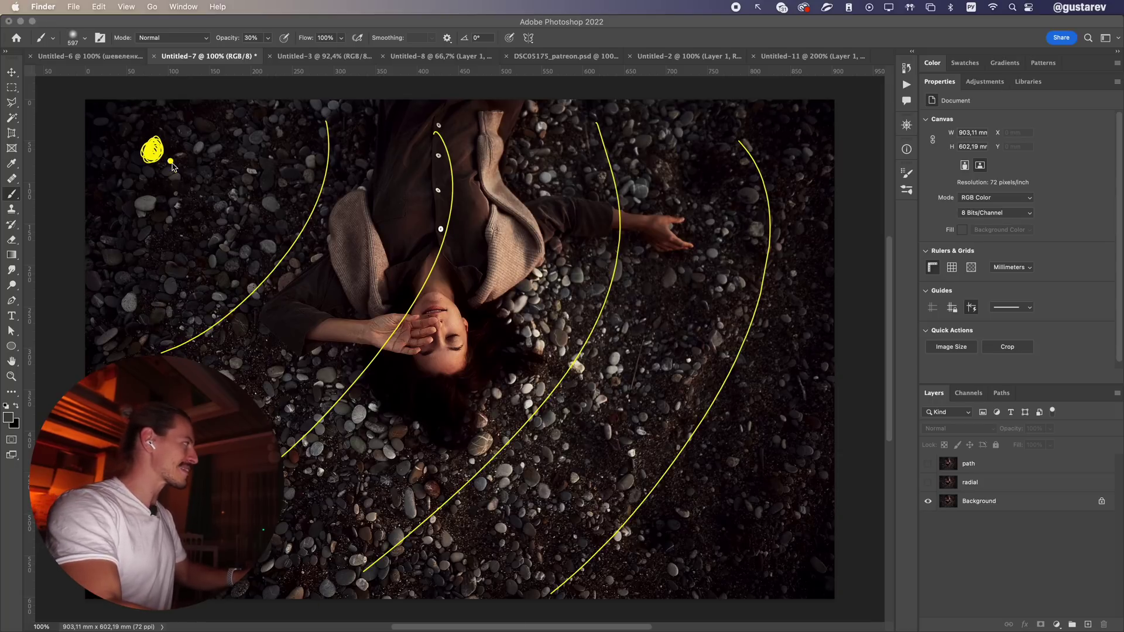
pyautogui.moveTo(798, 515)
pyautogui.mouseDown()
pyautogui.moveTo(800, 435)
pyautogui.moveTo(811, 477)
pyautogui.mouseUp()
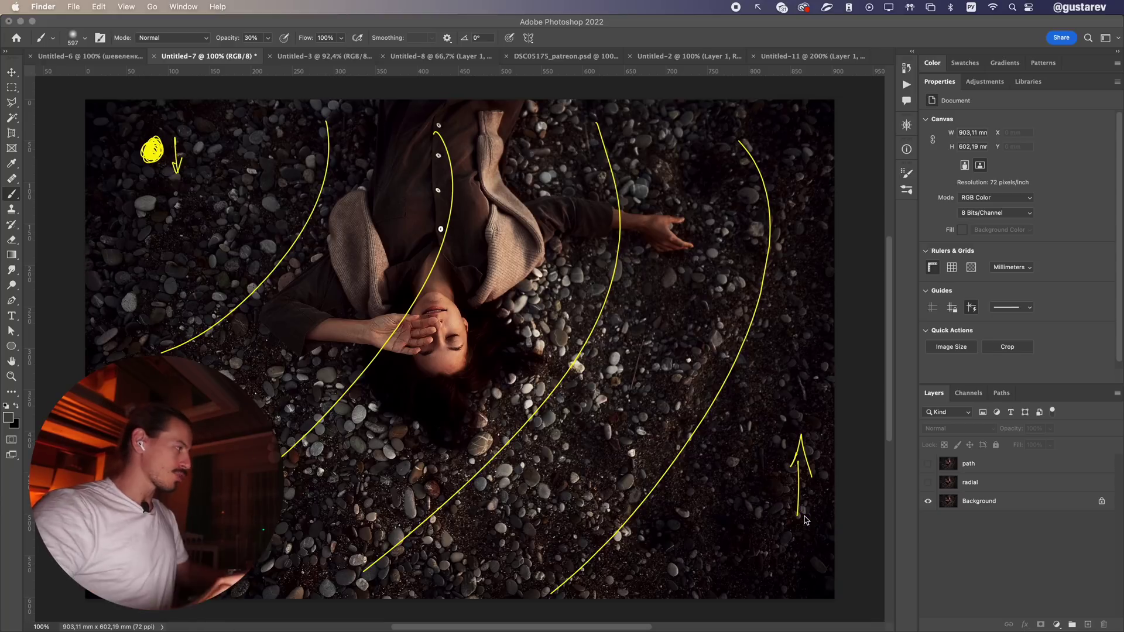
pyautogui.press('Escape')
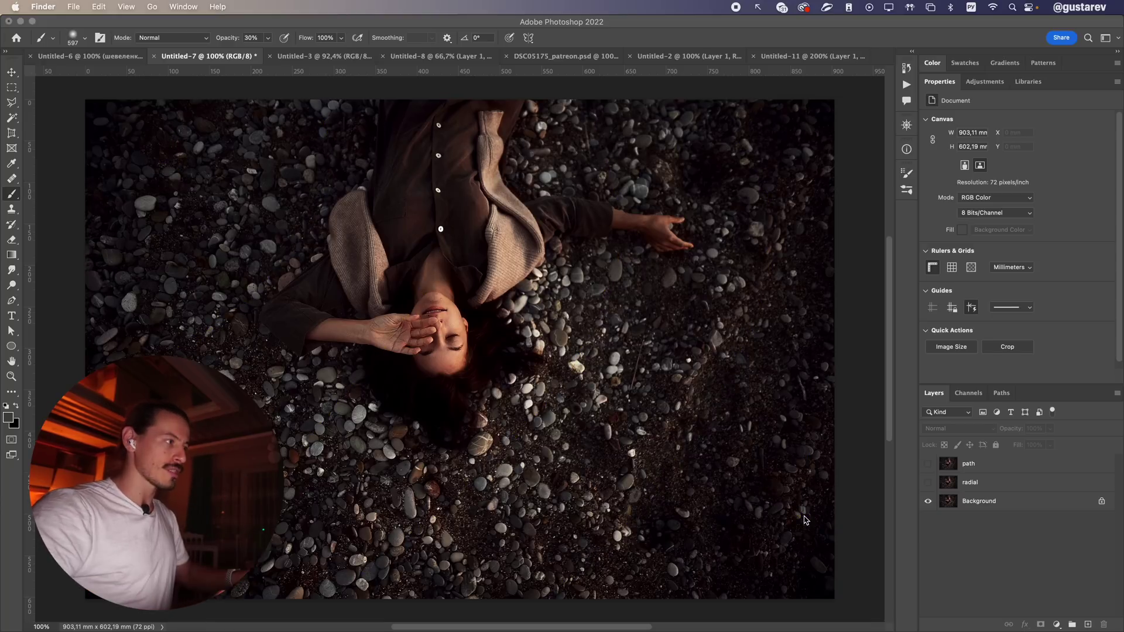
# Show the radial layer and examine its blur at the rotation centre, the face and the outer pebbles
pyautogui.click(928, 483)
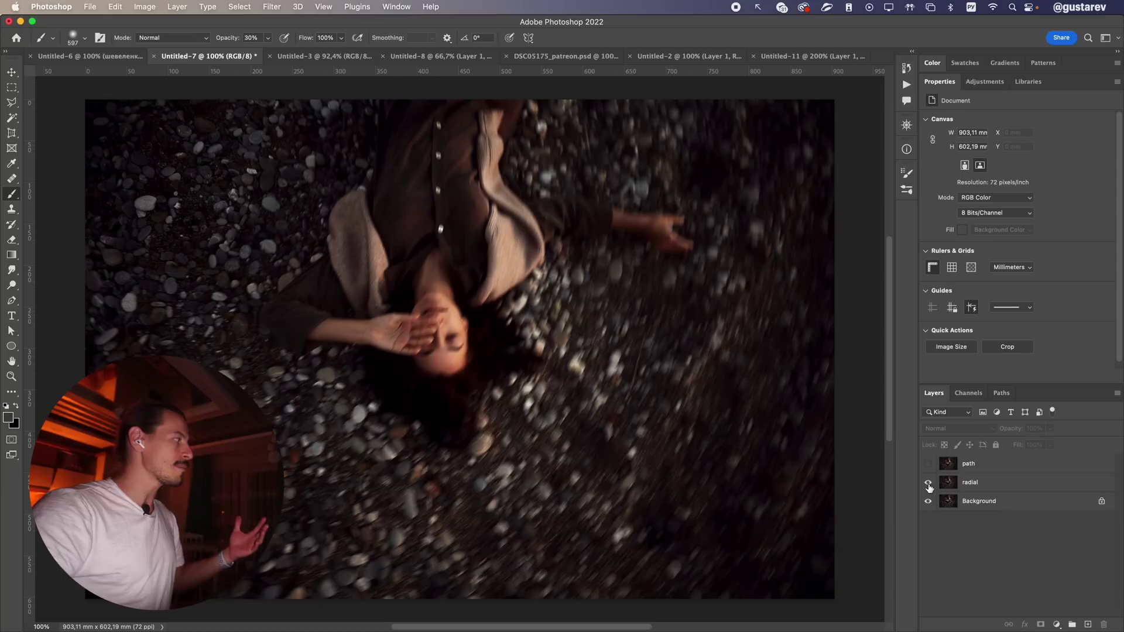
pyautogui.moveTo(175, 131); pyautogui.dragTo(151, 170)
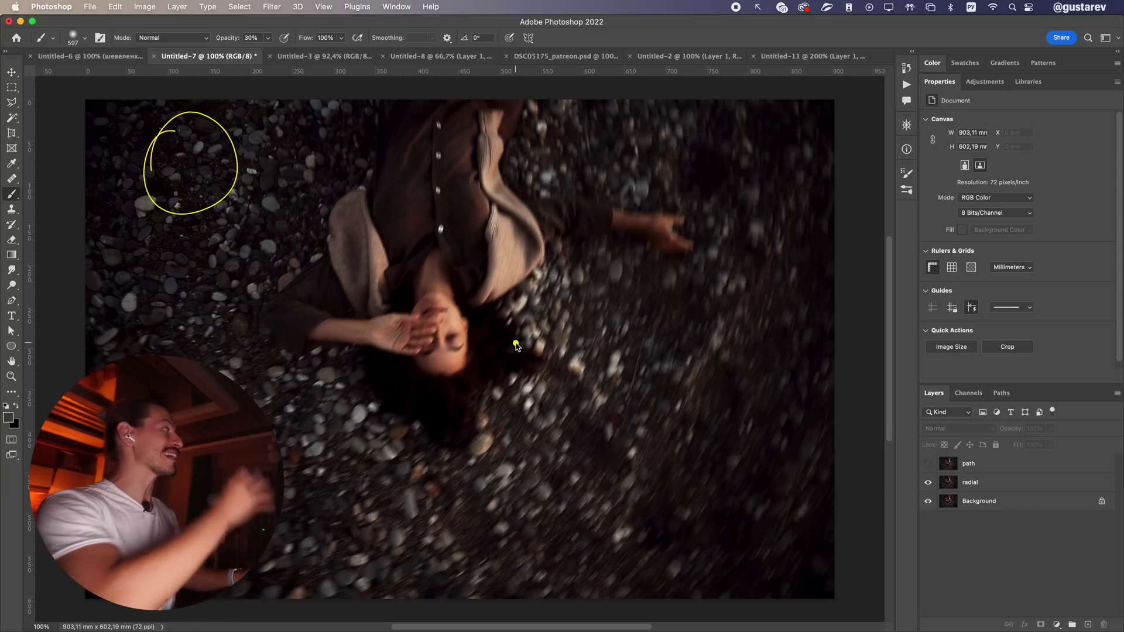
pyautogui.moveTo(511, 298); pyautogui.dragTo(480, 363)
pyautogui.moveTo(781, 329); pyautogui.dragTo(695, 510)
pyautogui.moveTo(375, 252); pyautogui.dragTo(329, 308)
pyautogui.press('Escape')
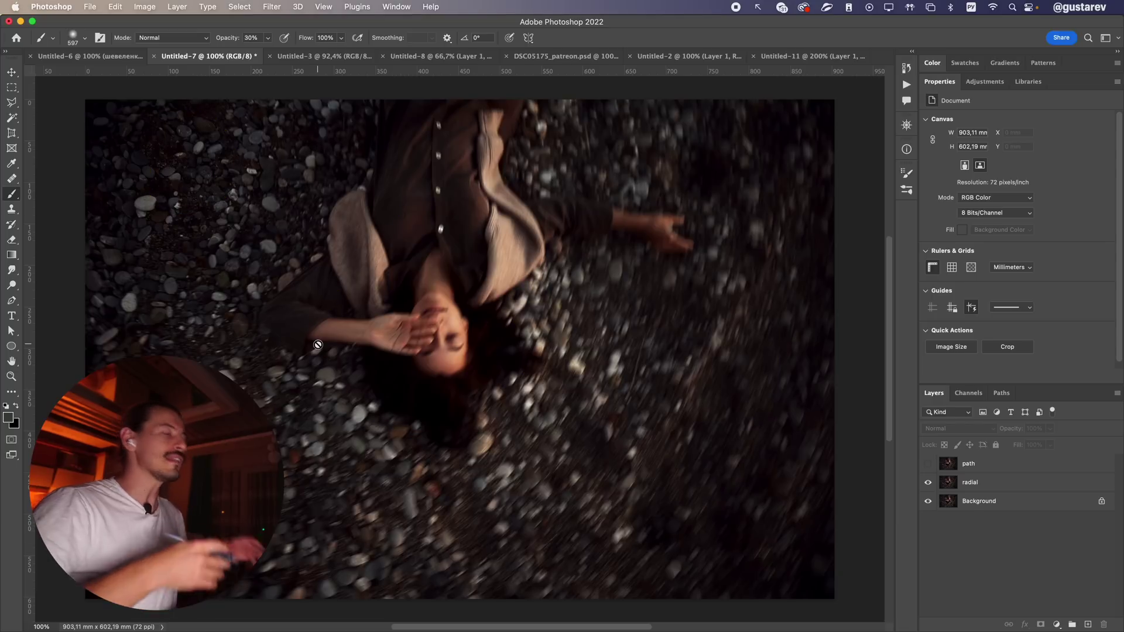
# Hide the radial layer, show the path layer, and examine how its blur curves around the woman's face
pyautogui.click(928, 482)
pyautogui.click(928, 464)
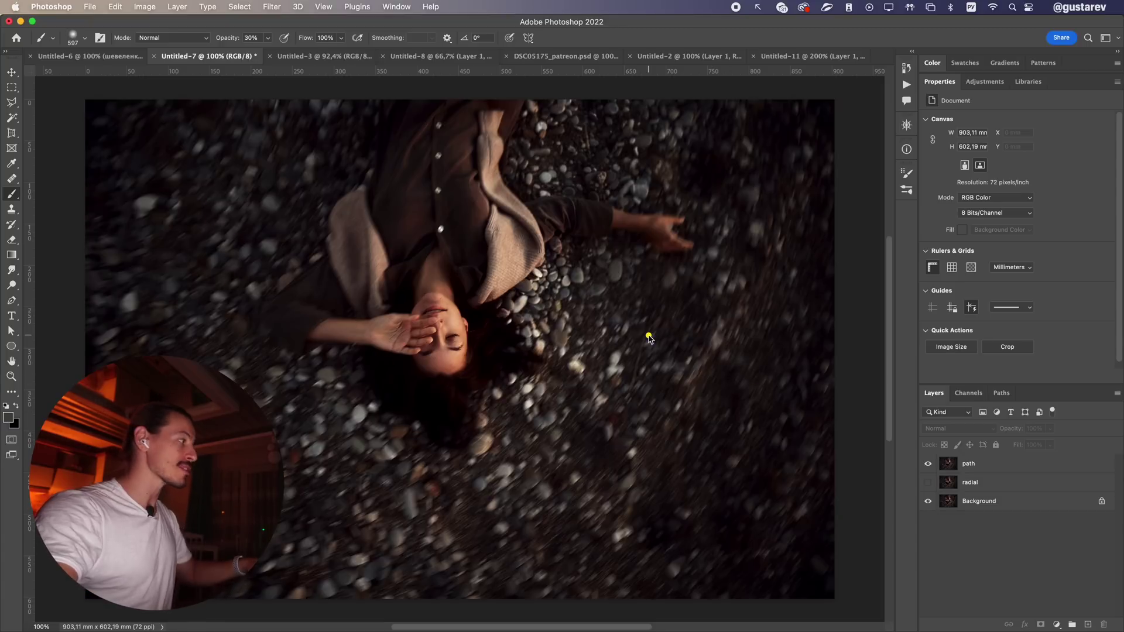
pyautogui.moveTo(779, 197)
pyautogui.mouseDown()
pyautogui.moveTo(776, 266)
pyautogui.moveTo(725, 394)
pyautogui.moveTo(587, 531)
pyautogui.moveTo(379, 583)
pyautogui.mouseUp()
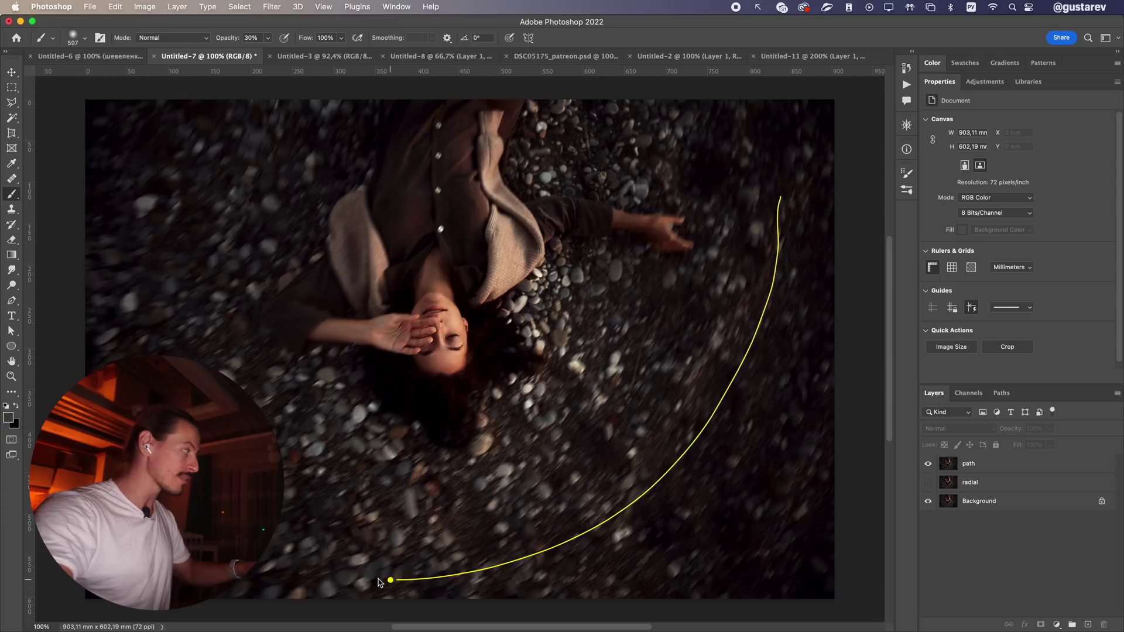
pyautogui.moveTo(110, 242)
pyautogui.mouseDown()
pyautogui.moveTo(225, 183)
pyautogui.moveTo(270, 94)
pyautogui.mouseUp()
pyautogui.moveTo(143, 186); pyautogui.dragTo(208, 122)
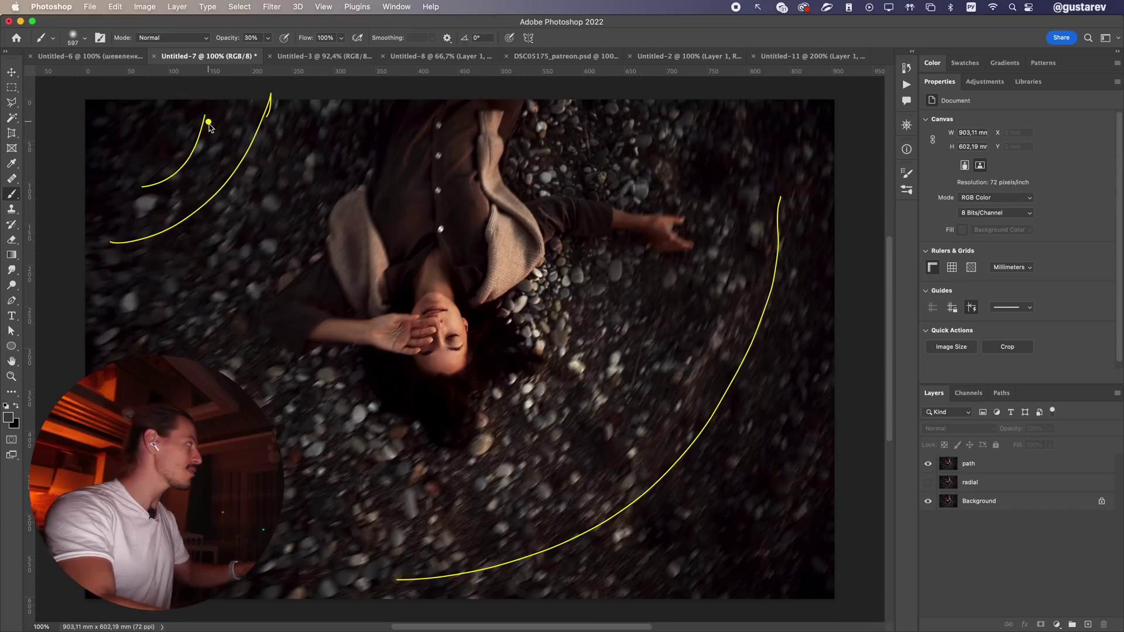
pyautogui.moveTo(816, 354); pyautogui.dragTo(680, 561)
pyautogui.moveTo(654, 264)
pyautogui.mouseDown()
pyautogui.moveTo(648, 297)
pyautogui.moveTo(469, 467)
pyautogui.mouseUp()
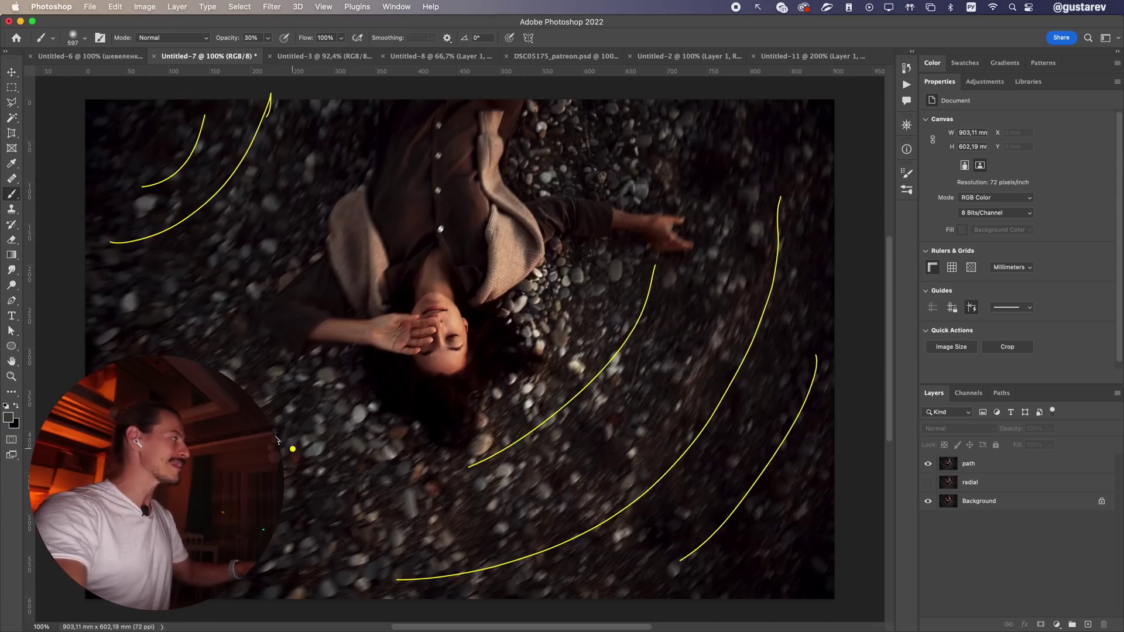
pyautogui.moveTo(322, 186); pyautogui.dragTo(192, 310)
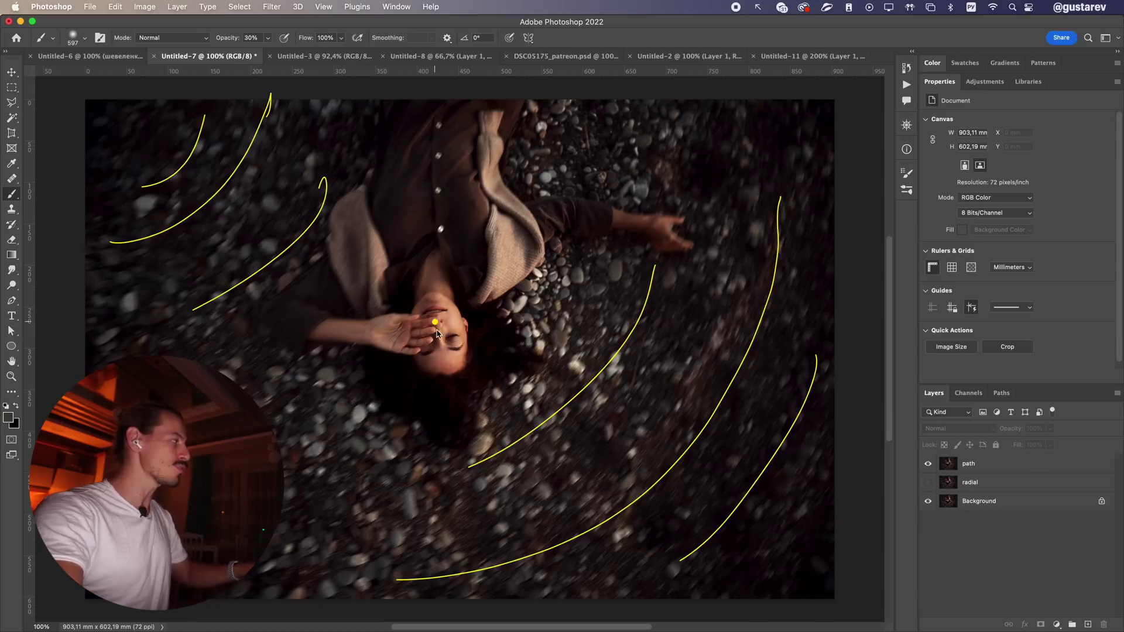
pyautogui.moveTo(476, 291)
pyautogui.mouseDown()
pyautogui.moveTo(363, 363)
pyautogui.moveTo(515, 317)
pyautogui.moveTo(381, 292)
pyautogui.mouseUp()
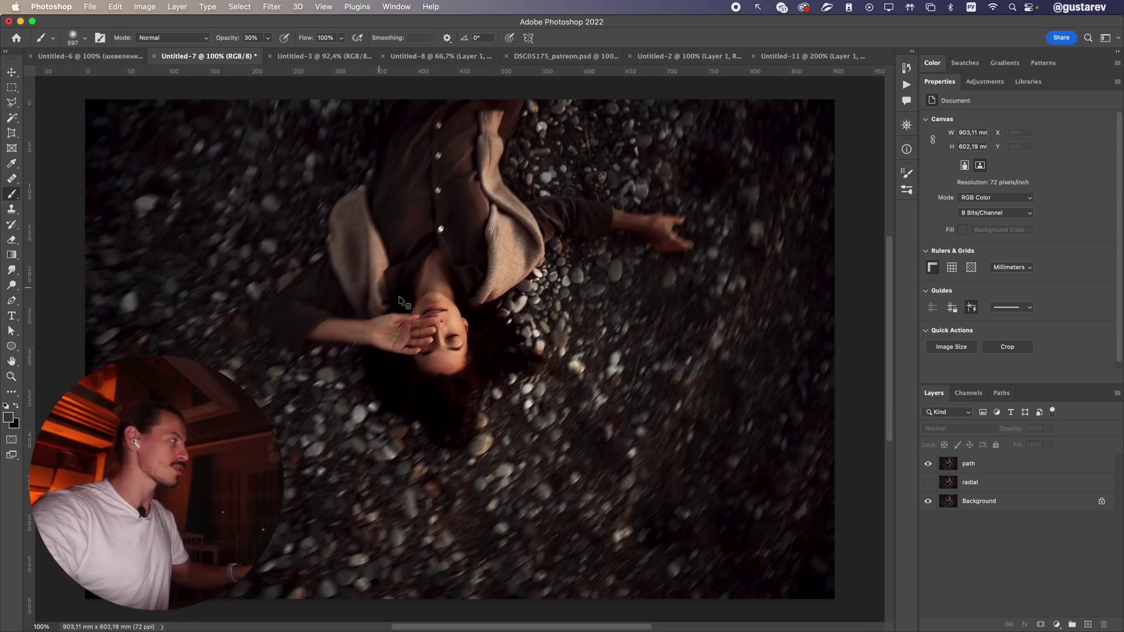
# Delete the path and radial layers, and duplicate the Background layer
pyautogui.click(990, 469)
pyautogui.keyDown('shift'); pyautogui.click(988, 482); pyautogui.keyUp('shift')
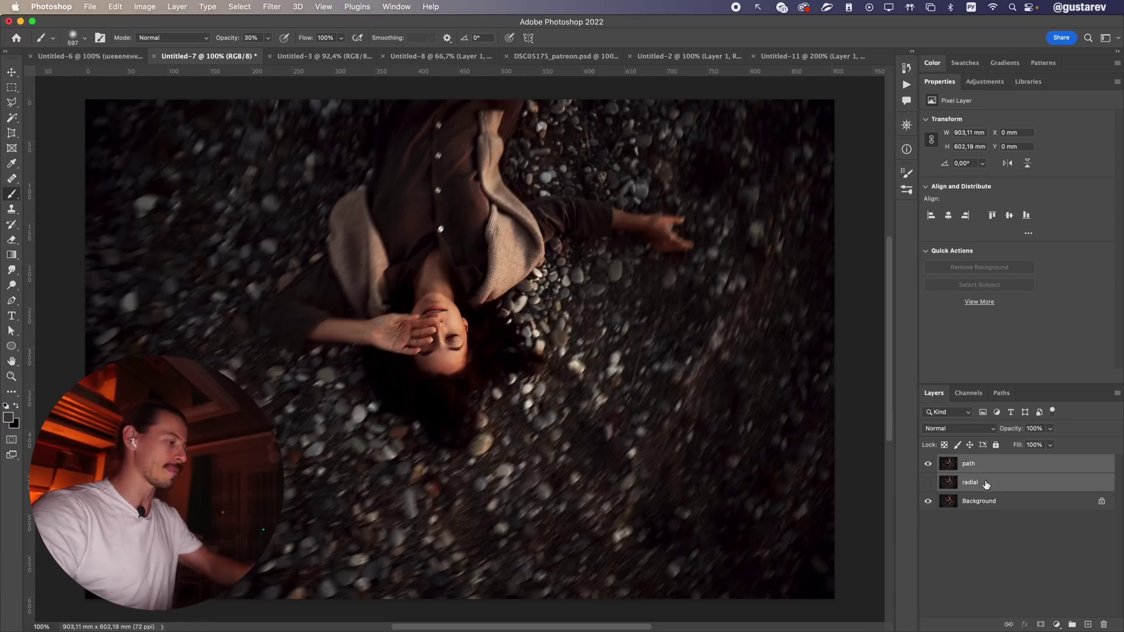
pyautogui.press('BackSpace')
pyautogui.press('super+j')
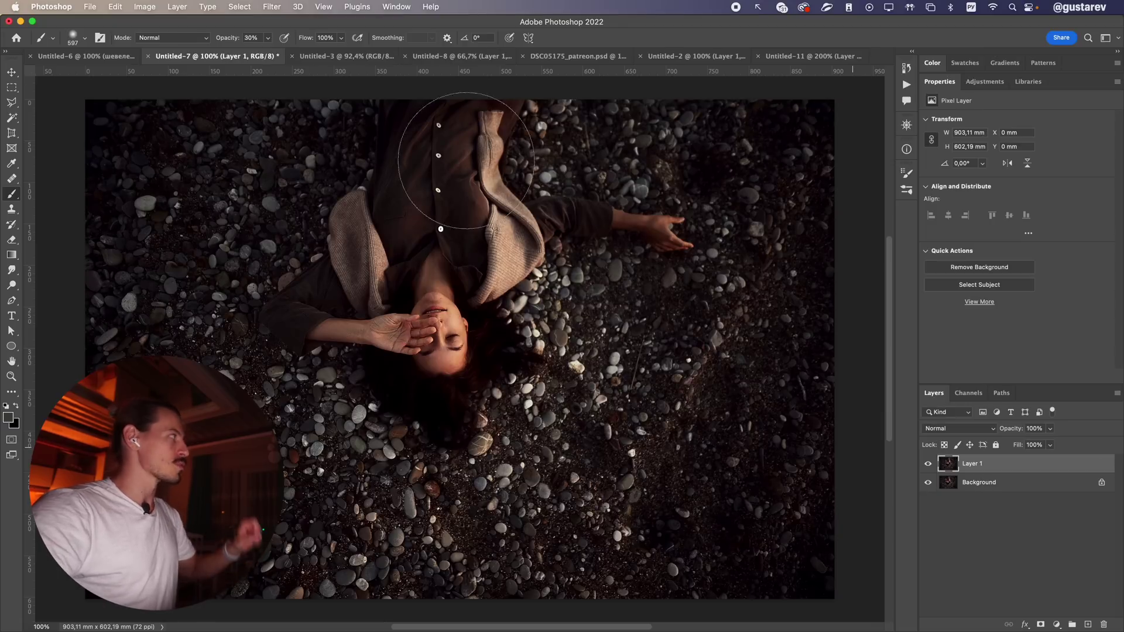
# Open the Path Blur filter on the duplicated layer
pyautogui.click(272, 8)
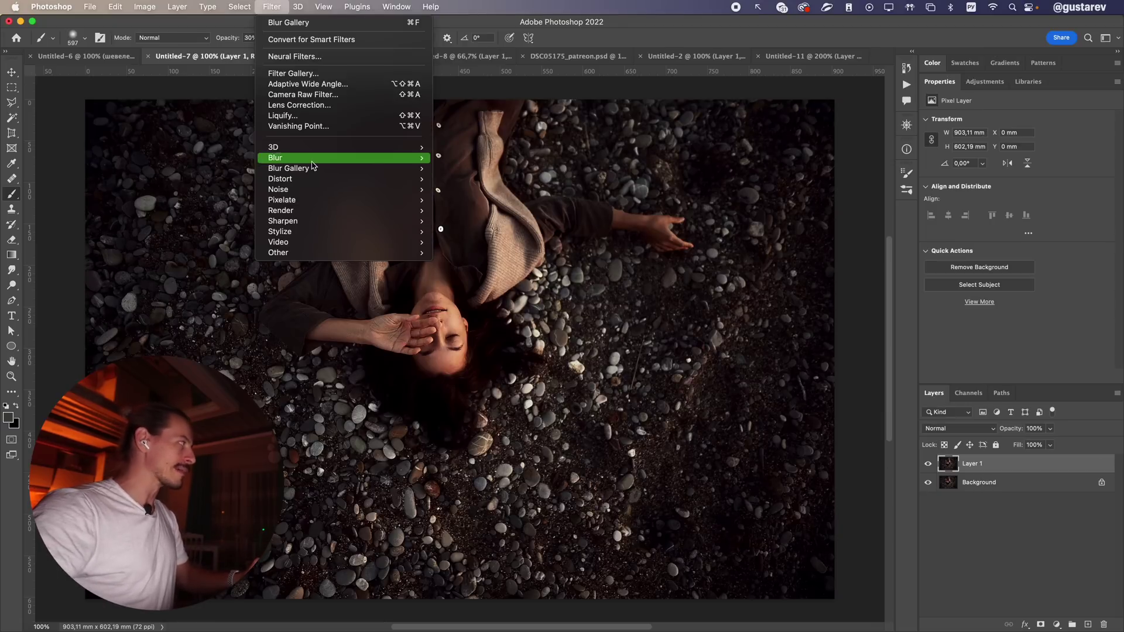
pyautogui.moveTo(321, 169)
pyautogui.click(475, 201)
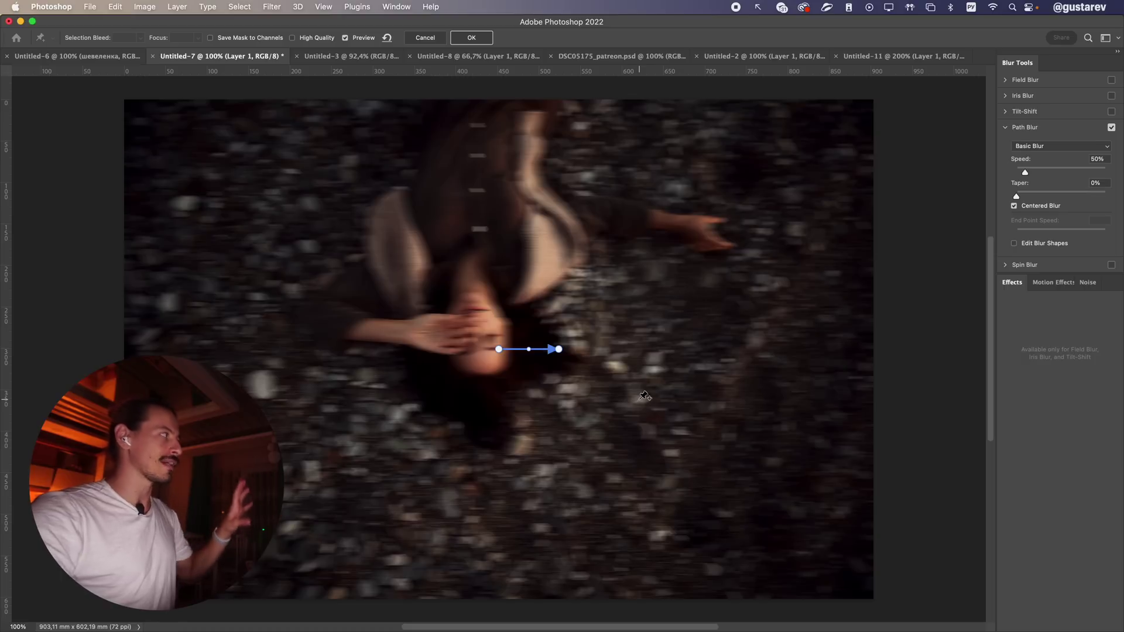
# Try stretching the default blur path across the photo and bending it into an S-shaped curve with an added point
pyautogui.moveTo(499, 349); pyautogui.dragTo(369, 349)
pyautogui.moveTo(559, 350); pyautogui.dragTo(813, 297)
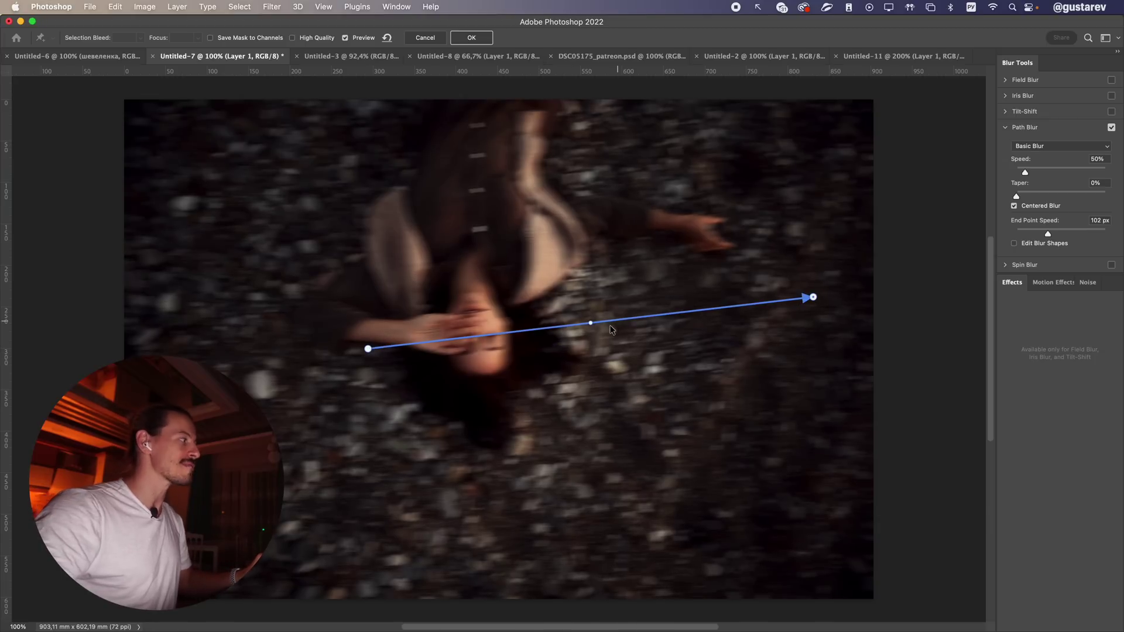
pyautogui.moveTo(590, 324); pyautogui.dragTo(463, 383)
pyautogui.click(683, 368)
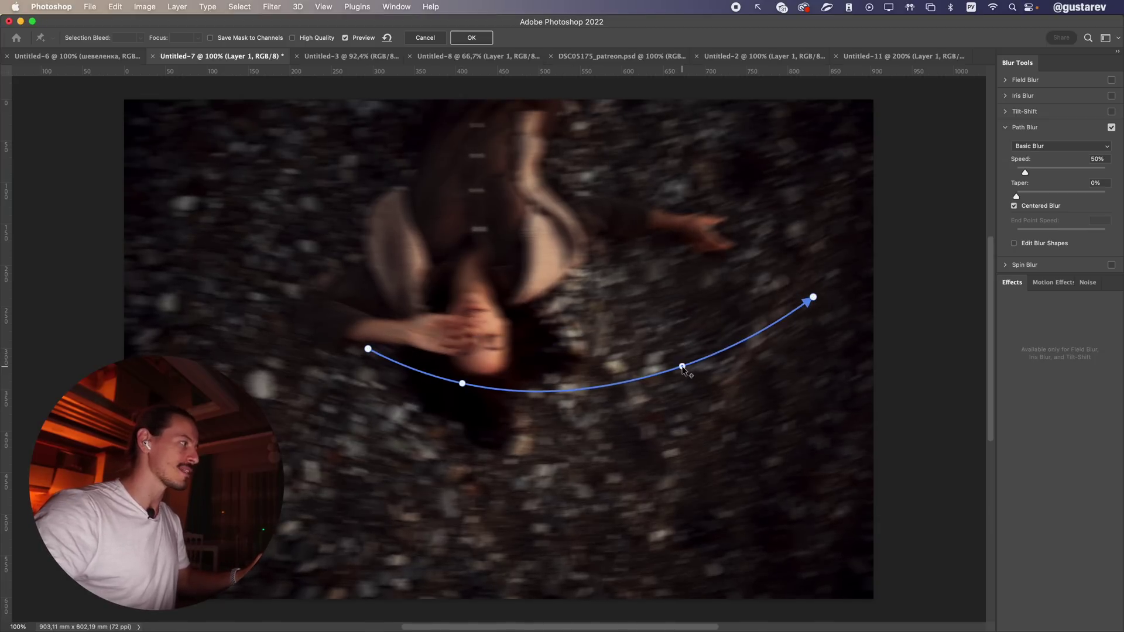
pyautogui.moveTo(682, 368); pyautogui.dragTo(678, 250)
pyautogui.moveTo(368, 348); pyautogui.dragTo(213, 283)
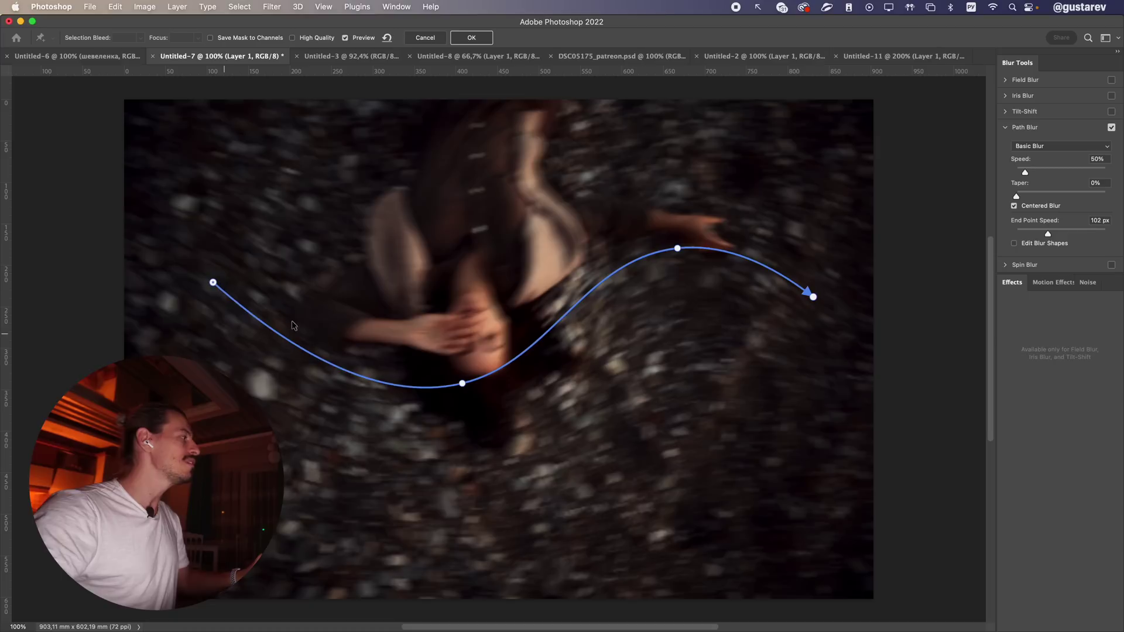
pyautogui.moveTo(468, 378); pyautogui.dragTo(379, 410)
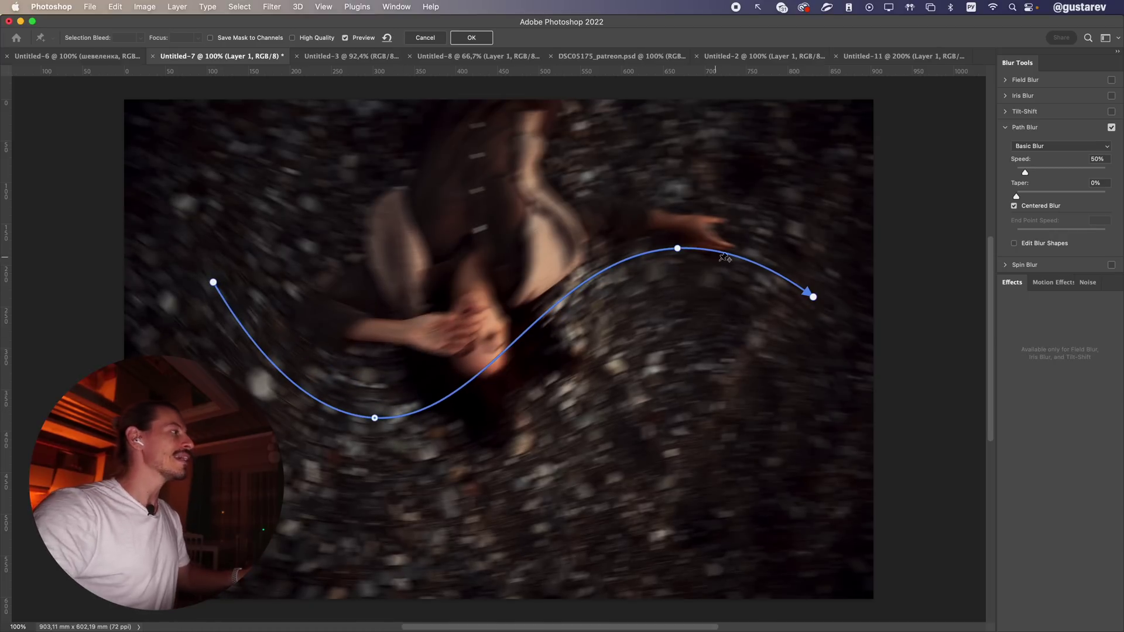
pyautogui.moveTo(814, 297); pyautogui.dragTo(826, 406)
pyautogui.moveTo(213, 281); pyautogui.dragTo(309, 234)
# Delete the default path and draw an arc around the photo's upper-left corner, with both ends beyond the image edges
pyautogui.press('Delete')
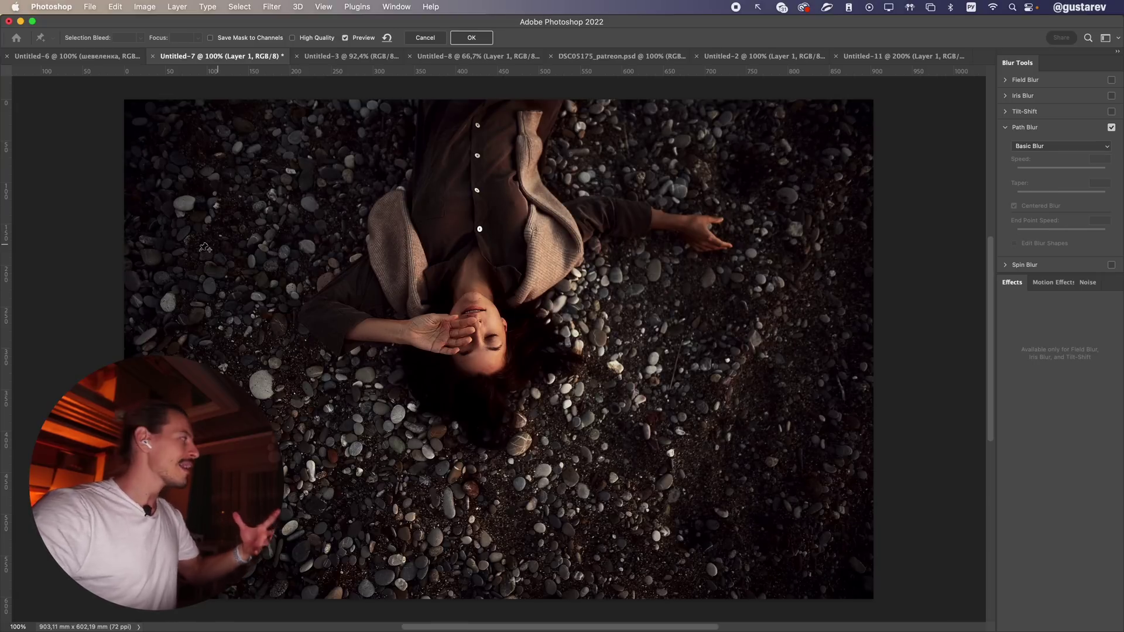
pyautogui.moveTo(102, 335)
pyautogui.mouseDown()
pyautogui.moveTo(351, 289)
pyautogui.moveTo(442, 89)
pyautogui.mouseUp()
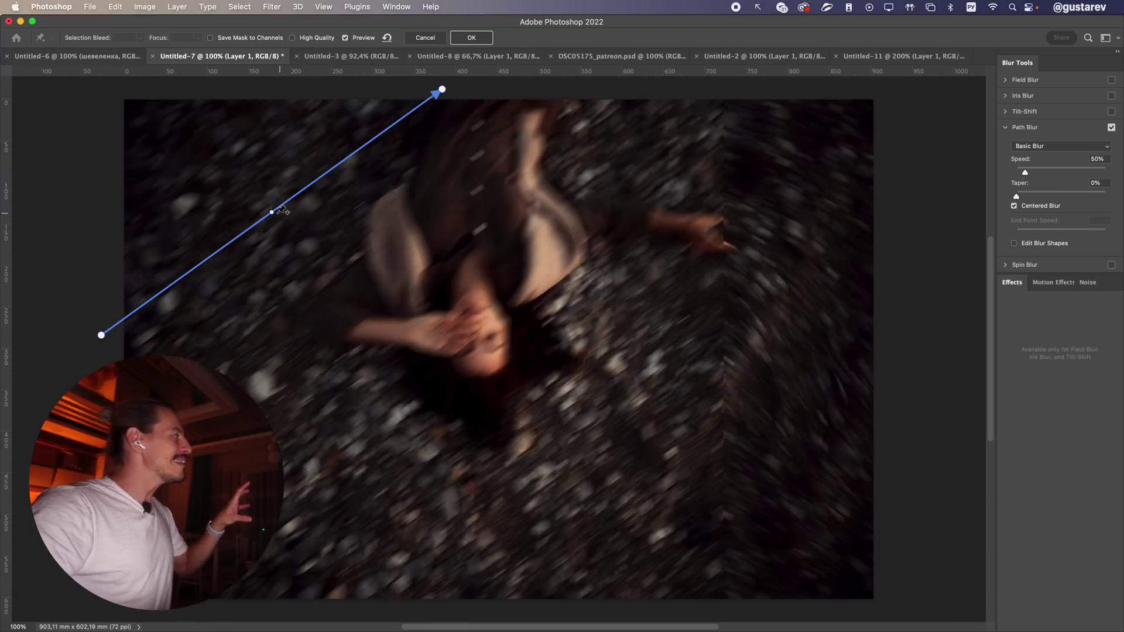
pyautogui.moveTo(273, 212); pyautogui.dragTo(327, 275)
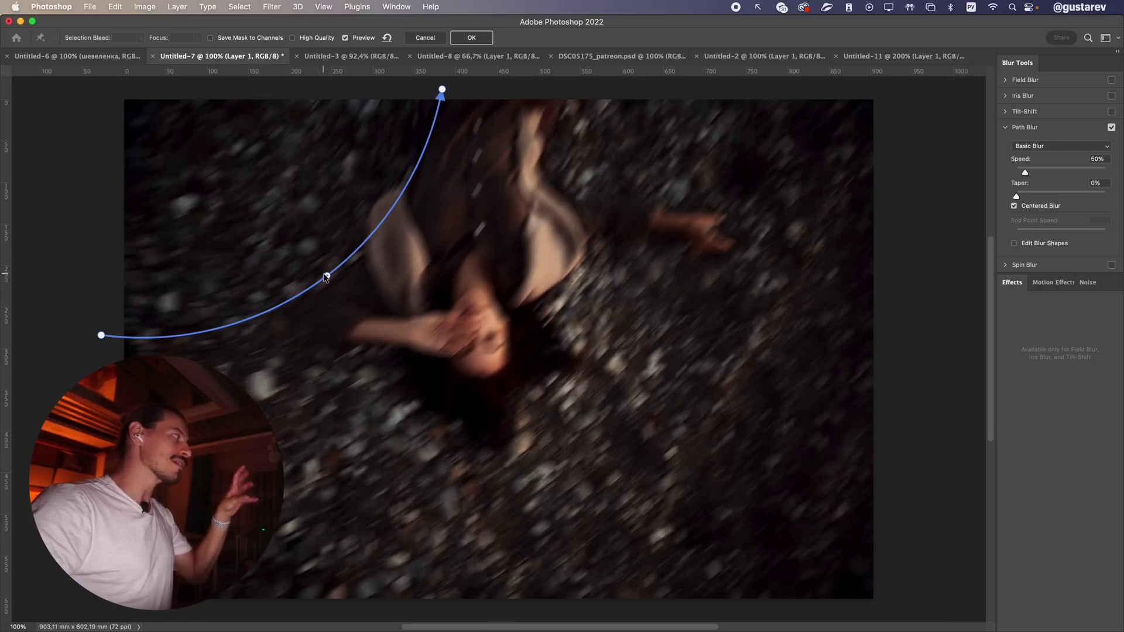
pyautogui.moveTo(101, 335); pyautogui.dragTo(81, 363)
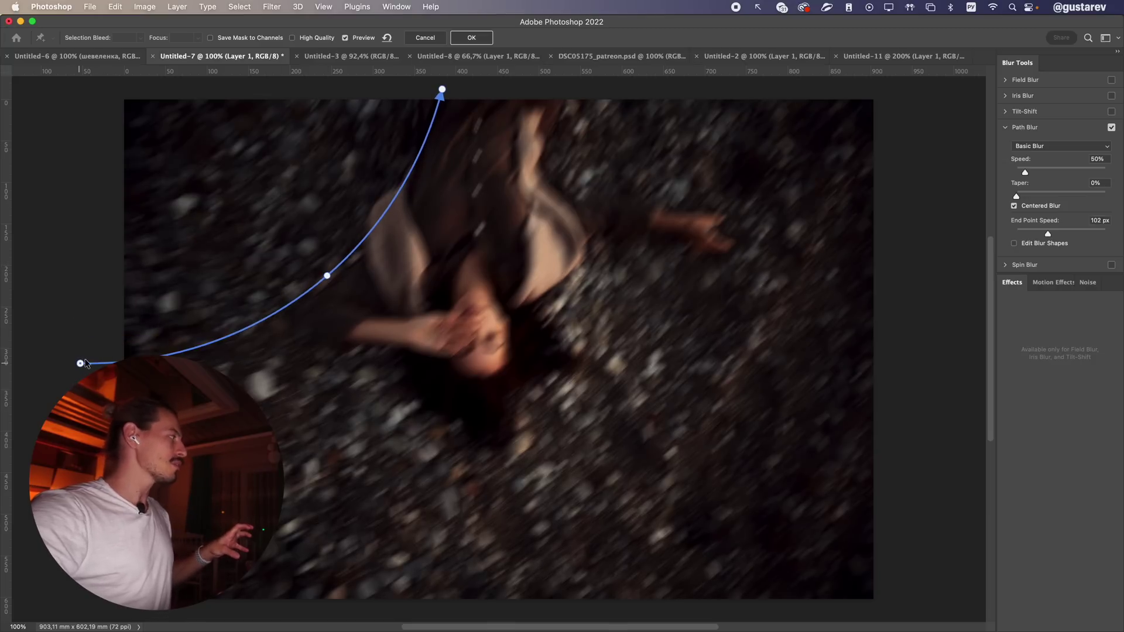
pyautogui.moveTo(326, 275); pyautogui.dragTo(347, 282)
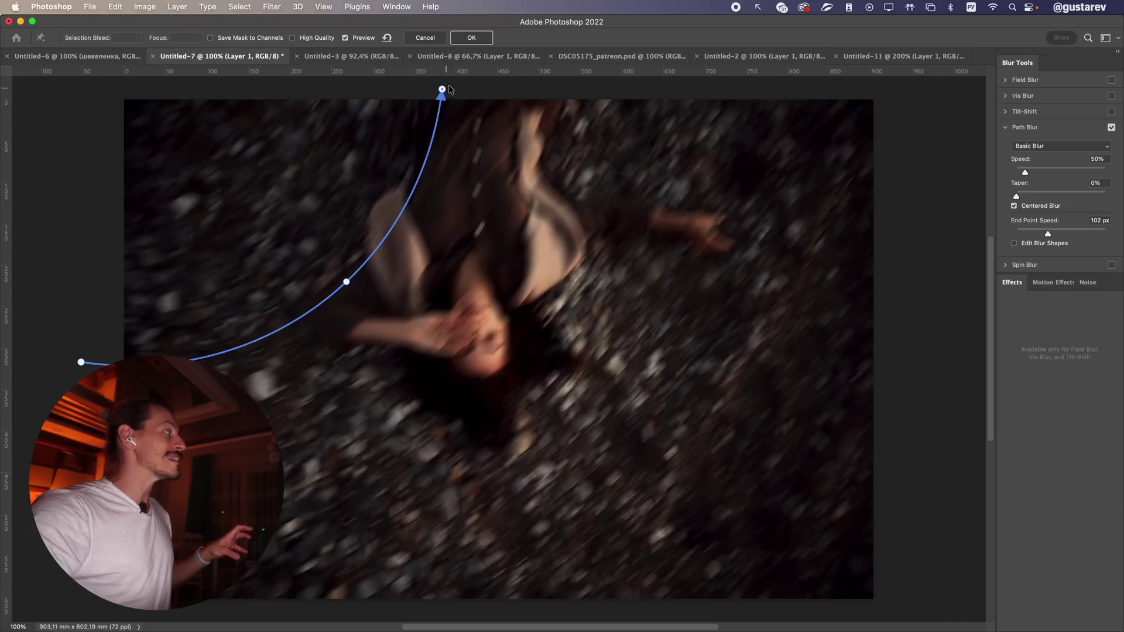
pyautogui.moveTo(443, 89); pyautogui.dragTo(458, 83)
# Draw a second, larger blur arc concentric with the first, bending it below the woman's head
pyautogui.click(59, 524)
pyautogui.doubleClick(680, 89)
pyautogui.moveTo(379, 305); pyautogui.dragTo(532, 406)
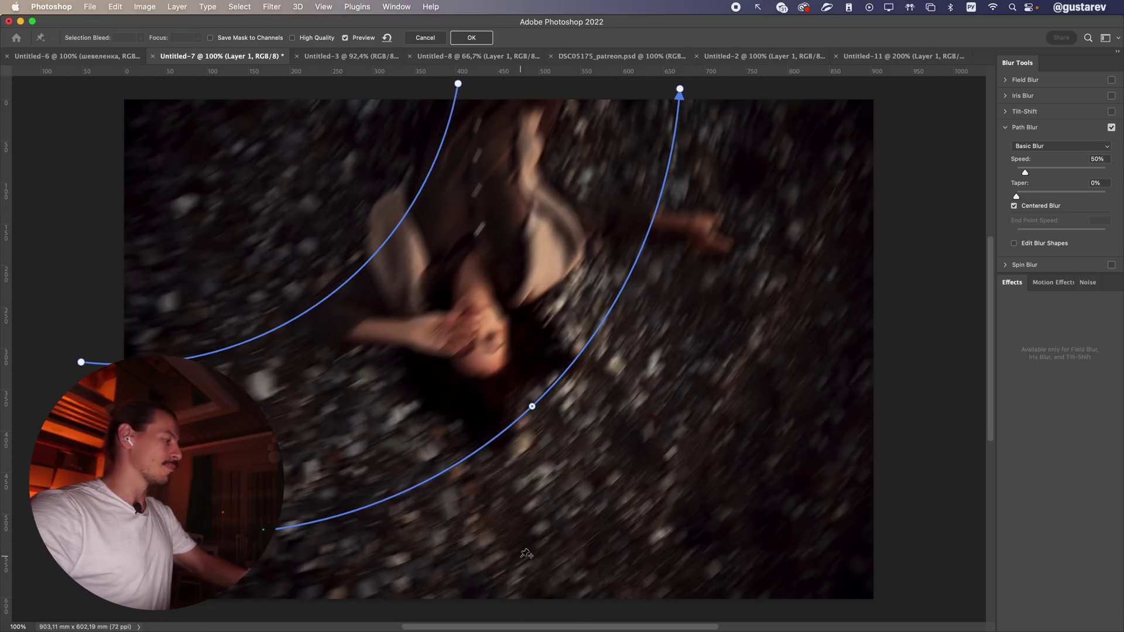
# Draw a third concentric arc around the photo's lower-right corner and place its ends outside the image
pyautogui.press('super+minus')
pyautogui.click(503, 558)
pyautogui.doubleClick(737, 169)
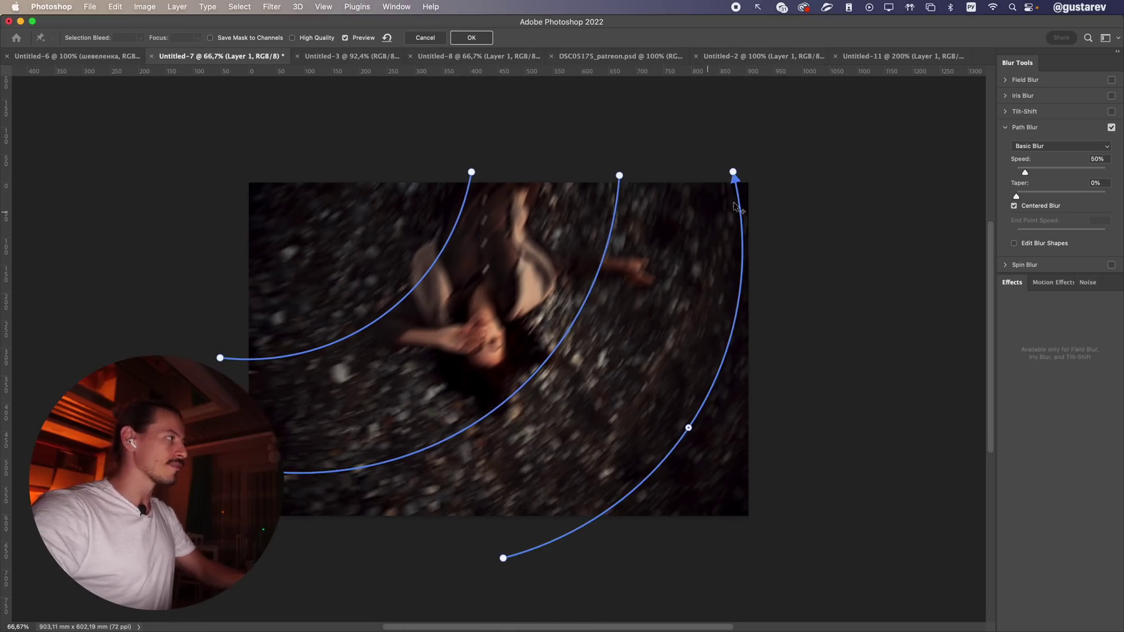
pyautogui.moveTo(733, 169); pyautogui.dragTo(759, 168)
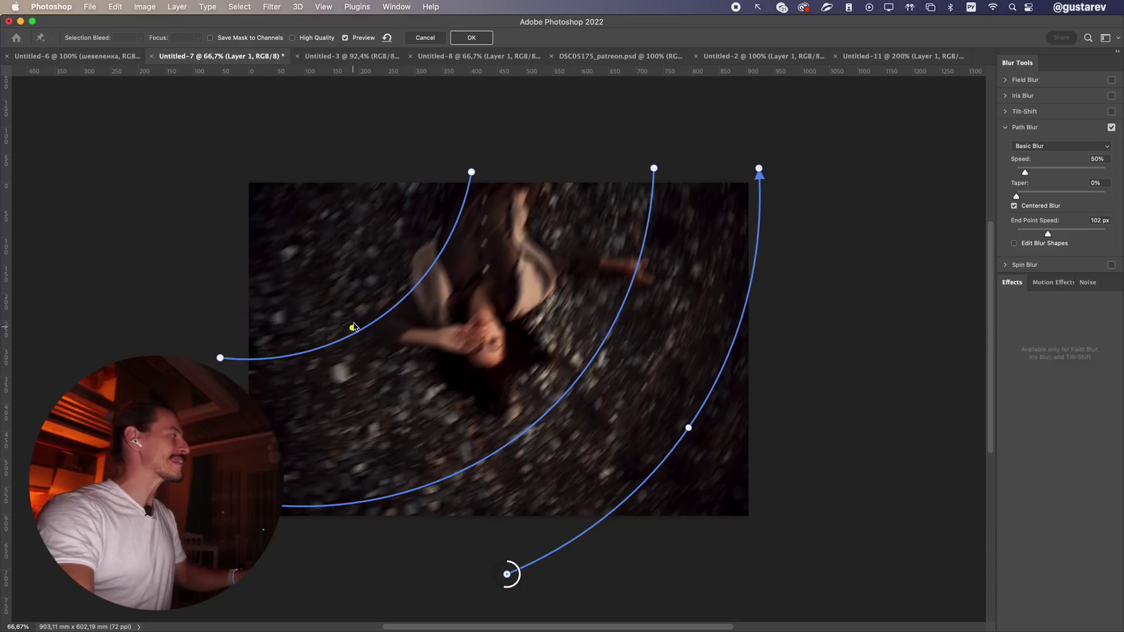
pyautogui.moveTo(246, 179); pyautogui.dragTo(660, 483)
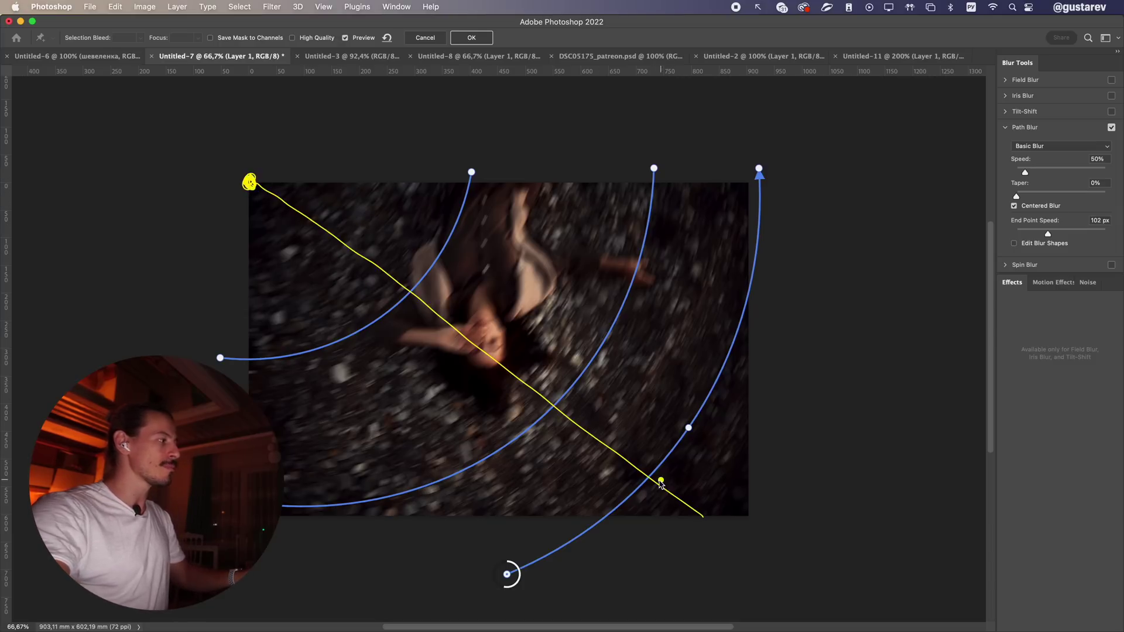
pyautogui.moveTo(545, 397); pyautogui.dragTo(556, 398)
pyautogui.moveTo(403, 287); pyautogui.dragTo(414, 287)
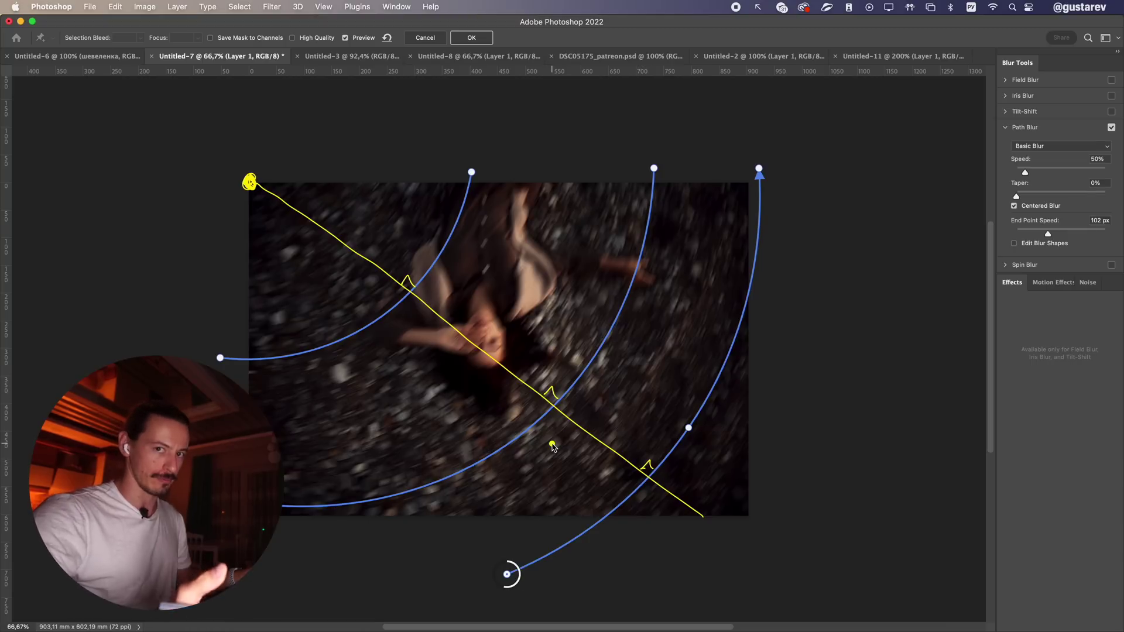
pyautogui.press('Escape')
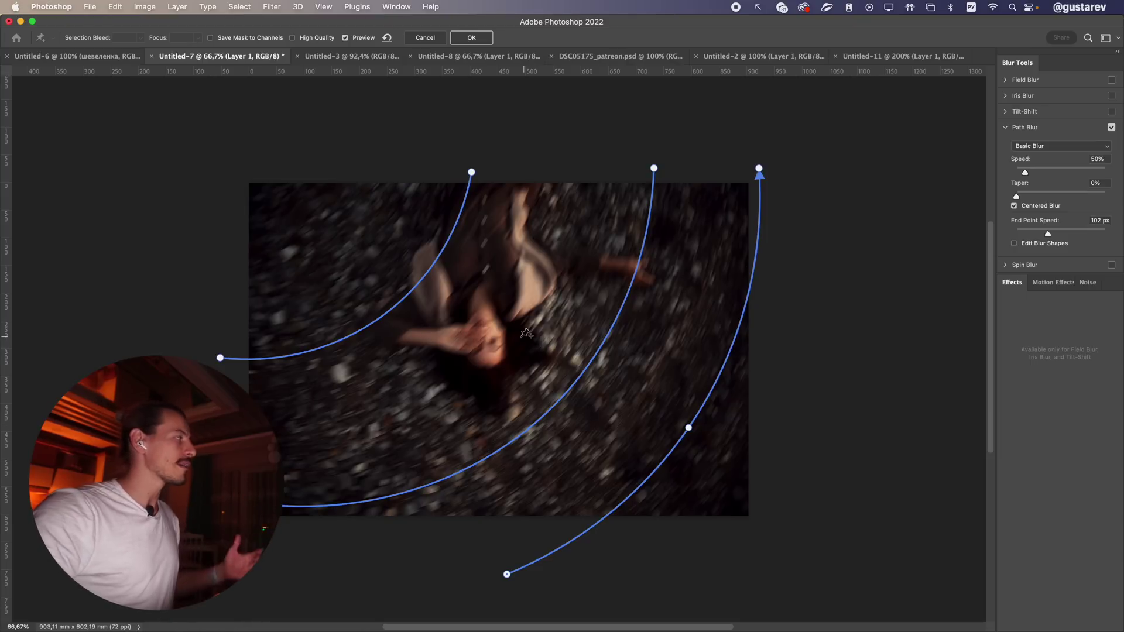
# Draw a short curved blur path over the woman's face, following the direction of the surrounding arcs
pyautogui.moveTo(464, 359)
pyautogui.mouseDown()
pyautogui.moveTo(511, 311)
pyautogui.moveTo(539, 239)
pyautogui.mouseUp()
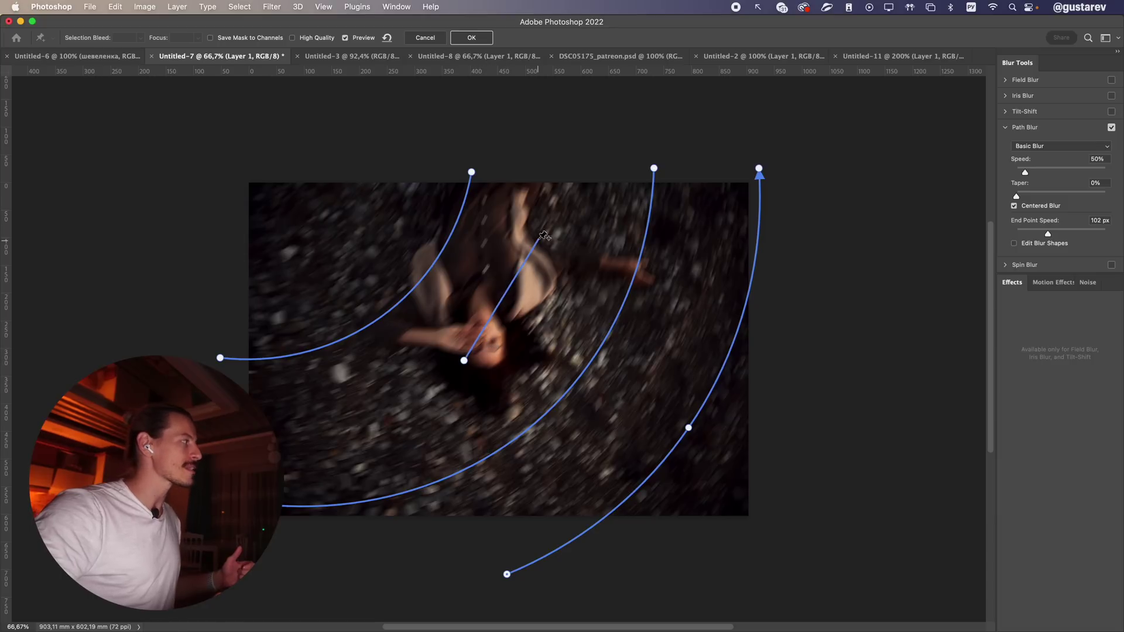
pyautogui.moveTo(501, 300); pyautogui.dragTo(514, 304)
pyautogui.click(541, 239)
pyautogui.moveTo(547, 236); pyautogui.dragTo(559, 226)
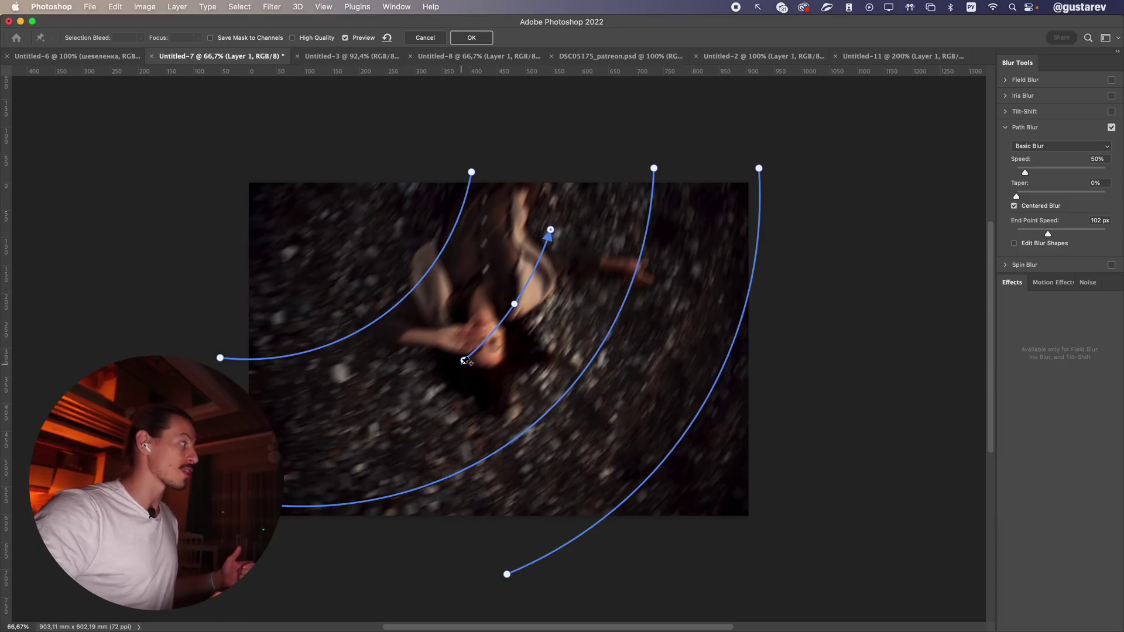
# Reduce the face path's end point speeds to 0 px at the head end and 9 px at the other, lengthening the path past the head
pyautogui.click(478, 346)
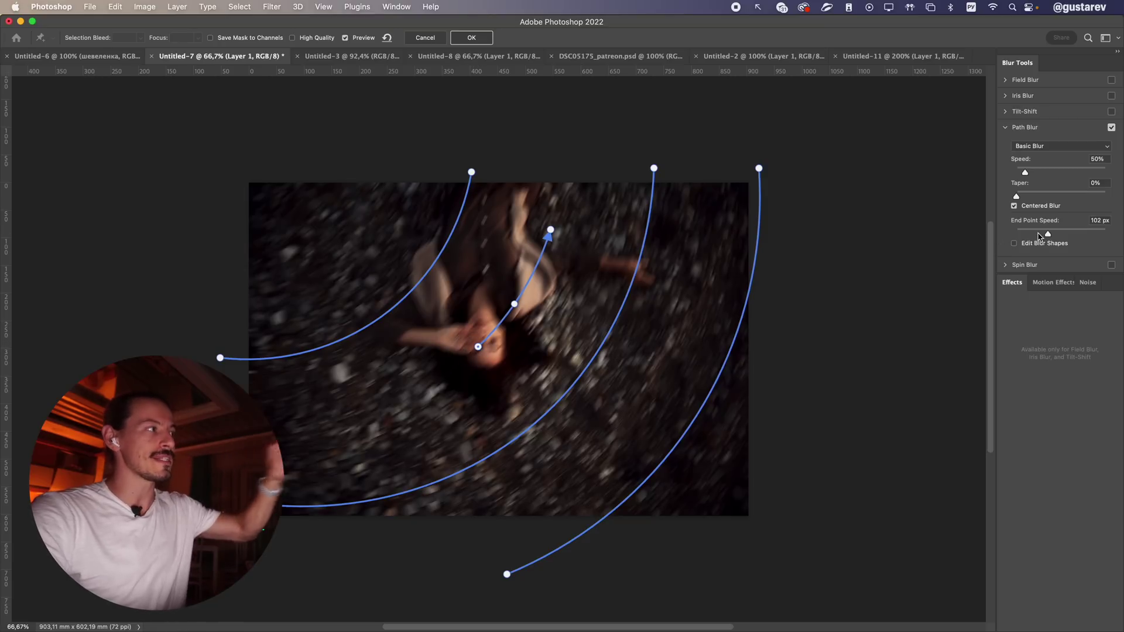
pyautogui.moveTo(1048, 233); pyautogui.dragTo(1015, 233)
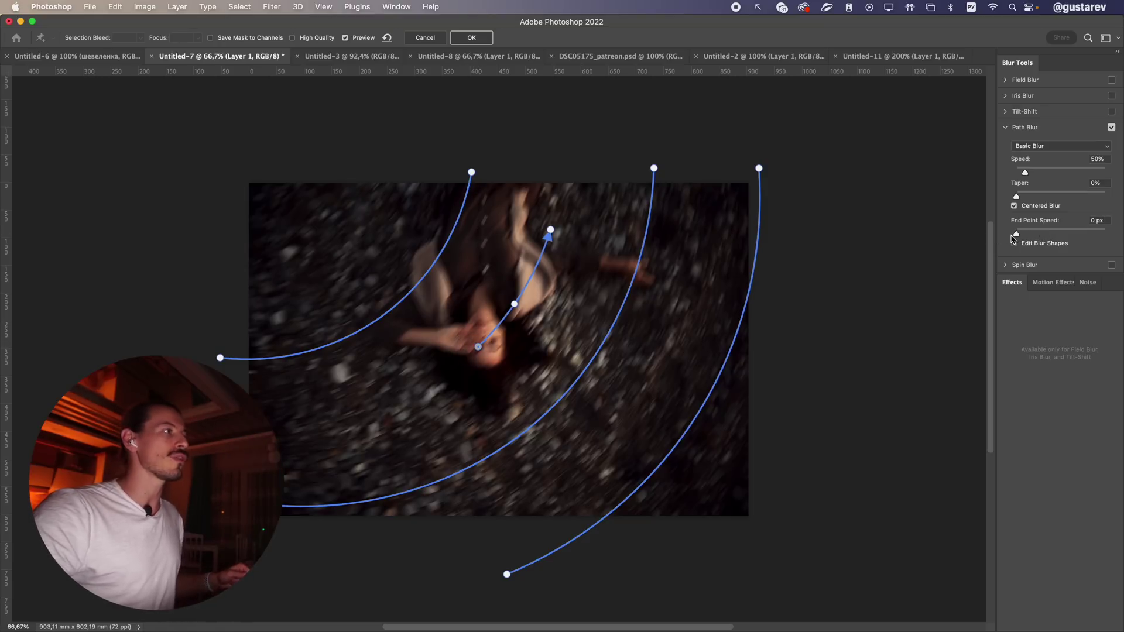
pyautogui.click(551, 230)
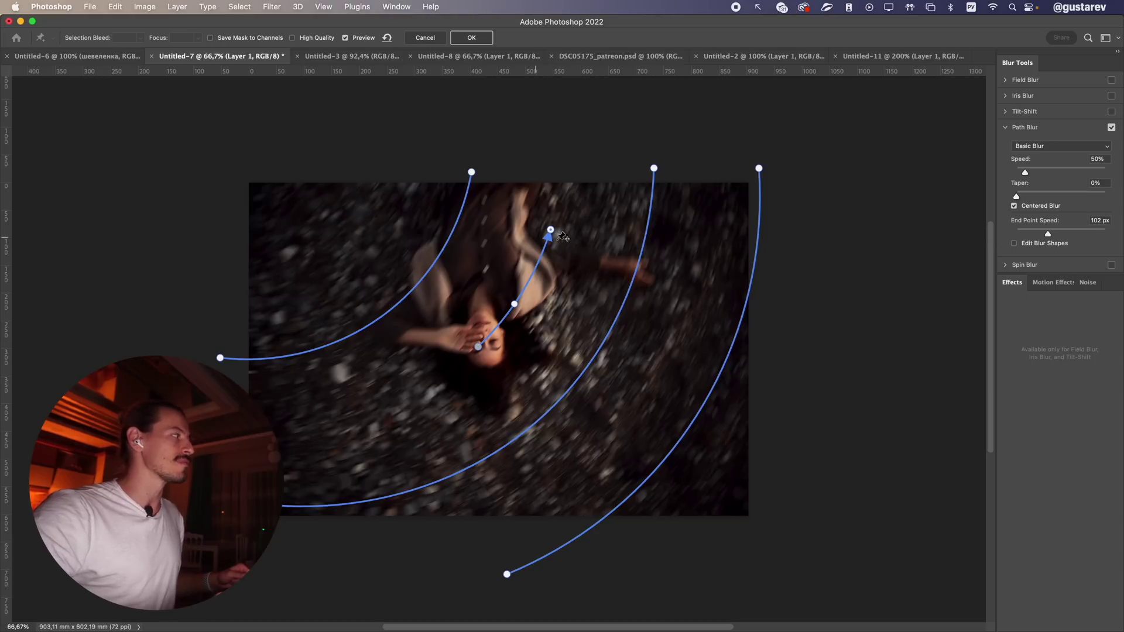
pyautogui.moveTo(1042, 236); pyautogui.dragTo(1030, 235)
pyautogui.moveTo(478, 347)
pyautogui.mouseDown()
pyautogui.moveTo(456, 366)
pyautogui.moveTo(482, 345)
pyautogui.mouseUp()
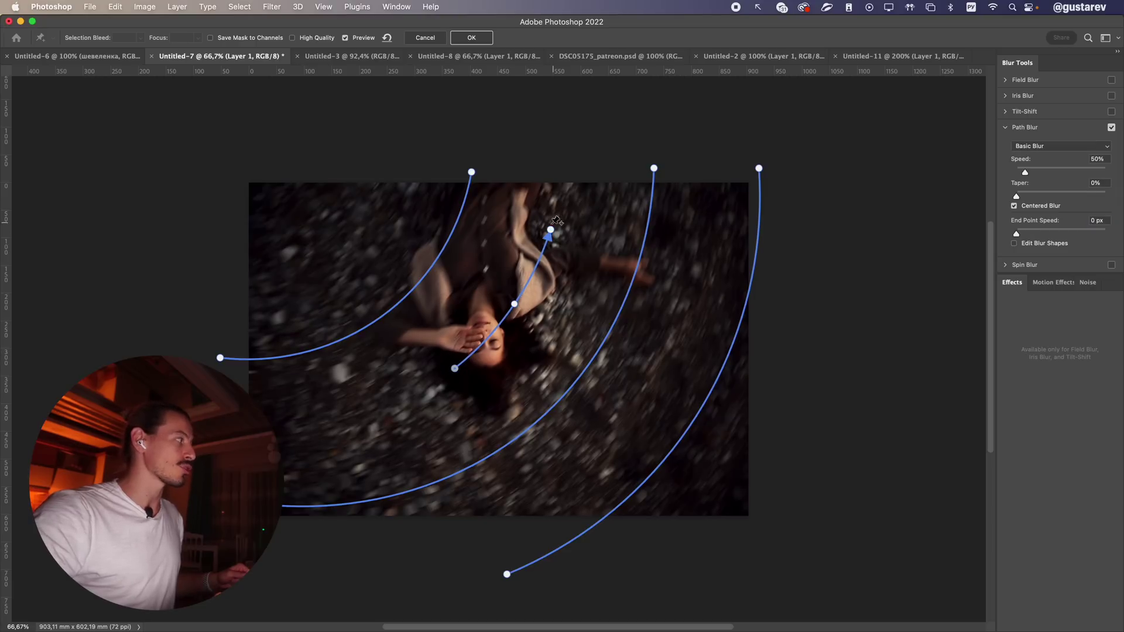
pyautogui.moveTo(543, 232); pyautogui.dragTo(538, 236)
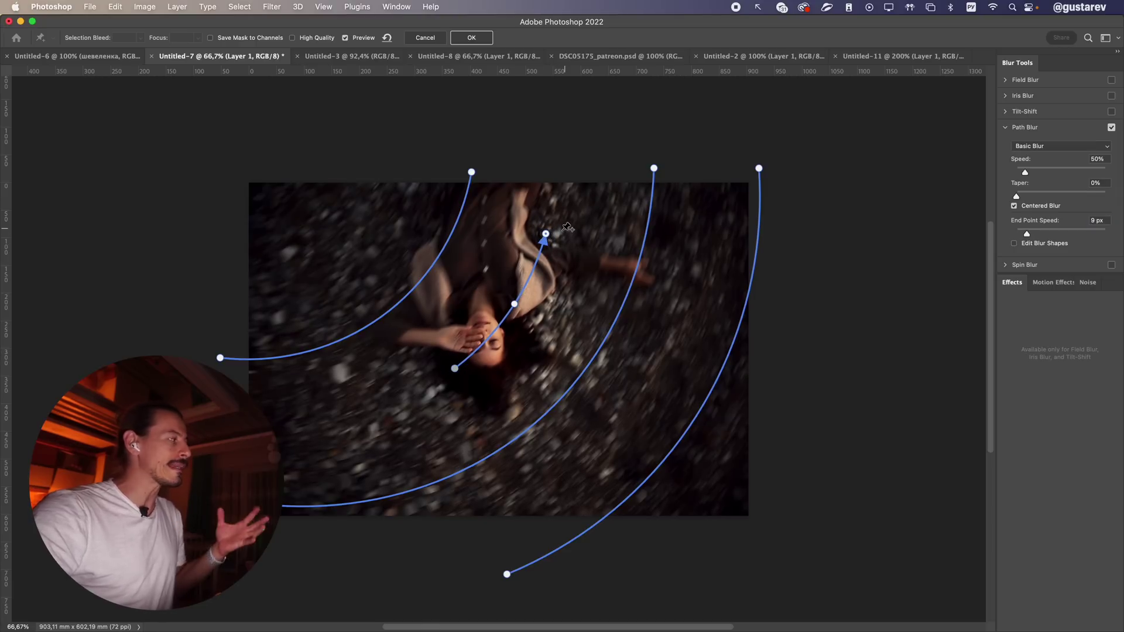
pyautogui.moveTo(455, 368); pyautogui.dragTo(449, 370)
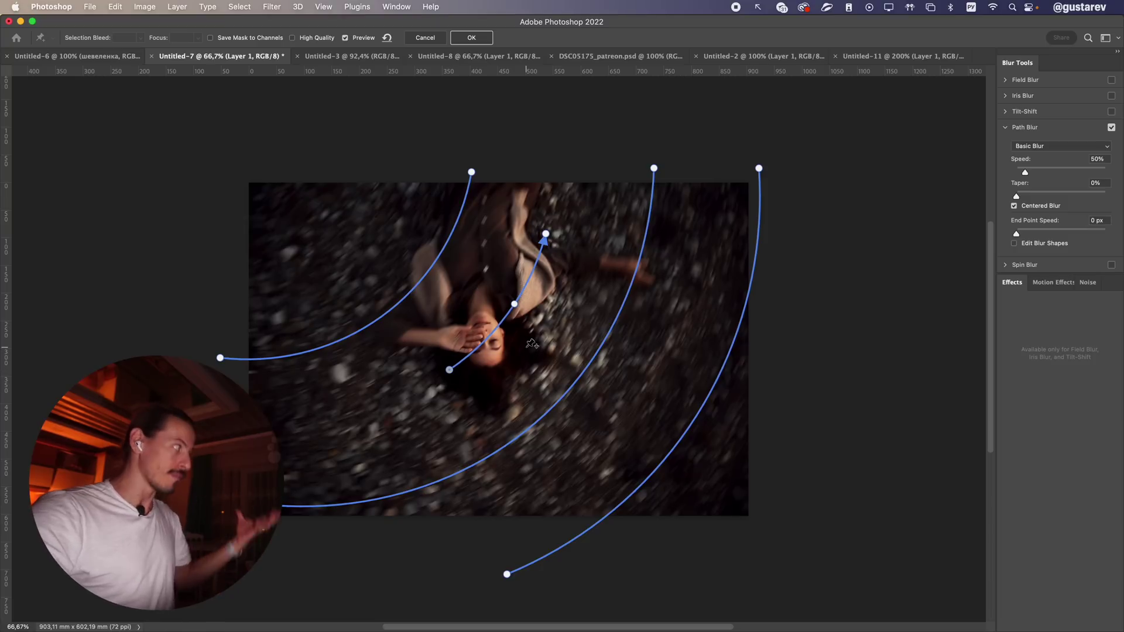
# Move the arc around the photo's upper-left corner slightly outward and set its selected end point speed to 14 px
pyautogui.moveTo(411, 297); pyautogui.dragTo(403, 285)
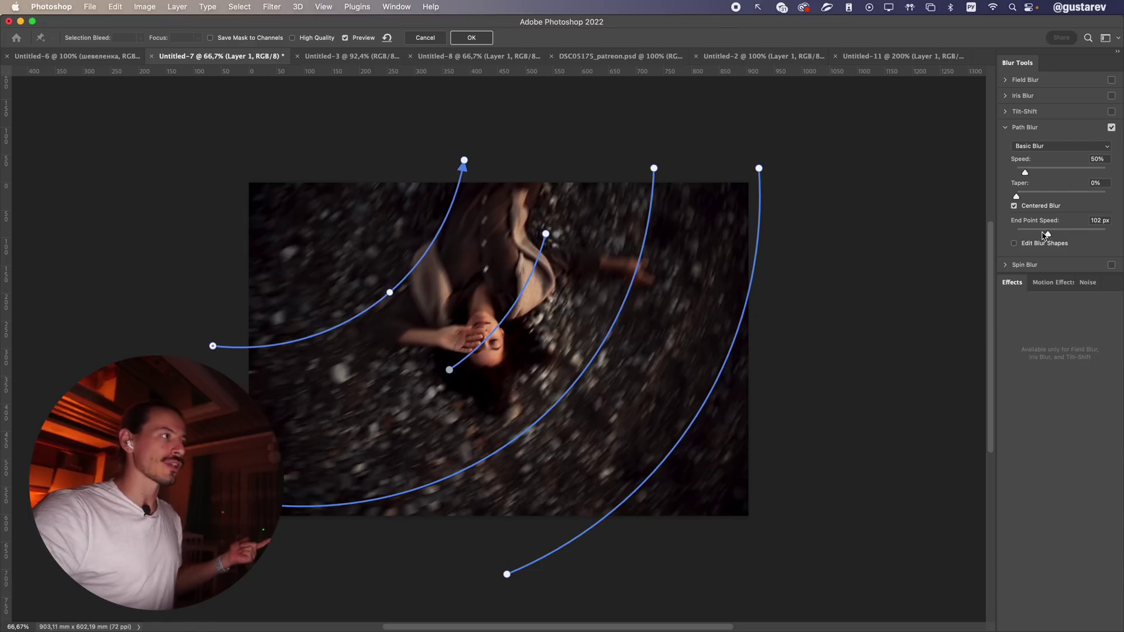
pyautogui.moveTo(1037, 234); pyautogui.dragTo(1033, 234)
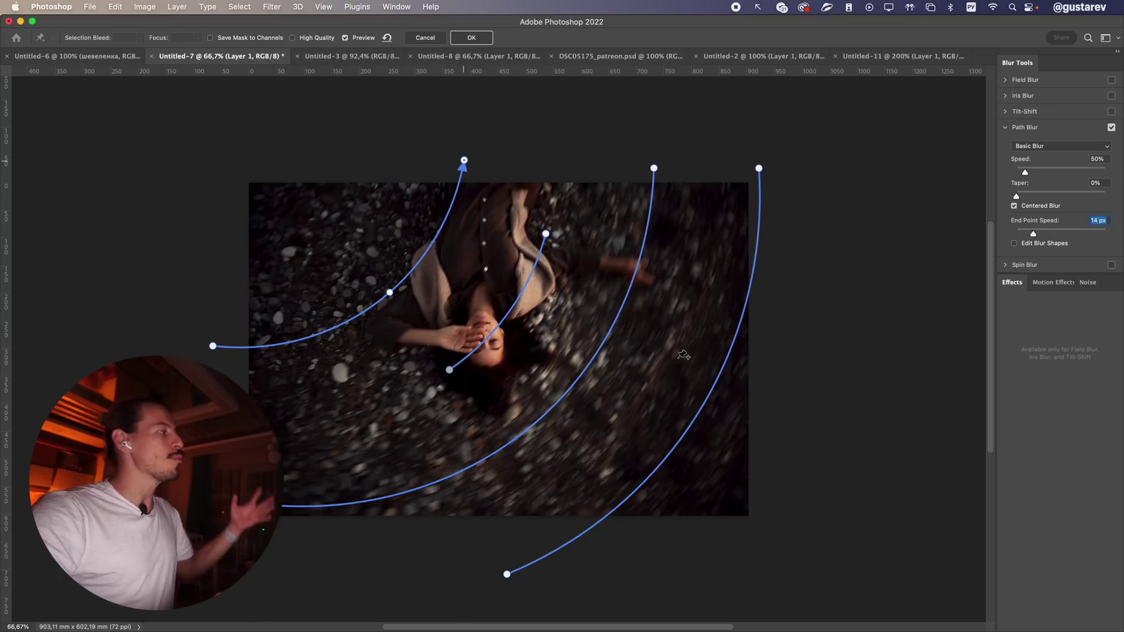
# Raise the end point speed of the outermost arc around the lower-right corner to 227 px
pyautogui.click(605, 346)
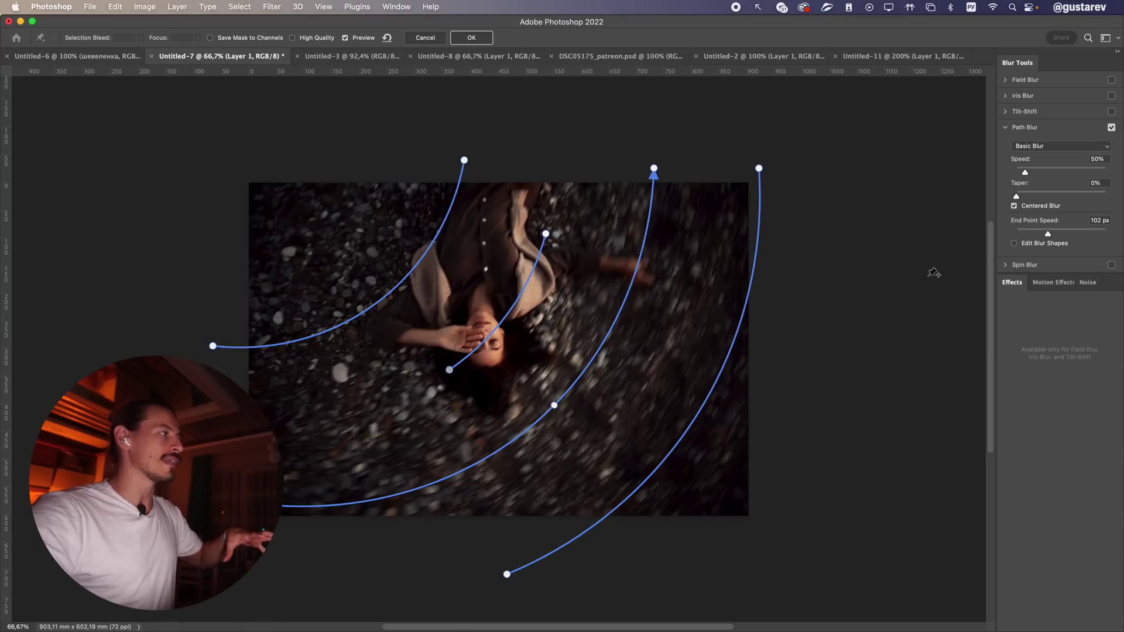
pyautogui.click(742, 323)
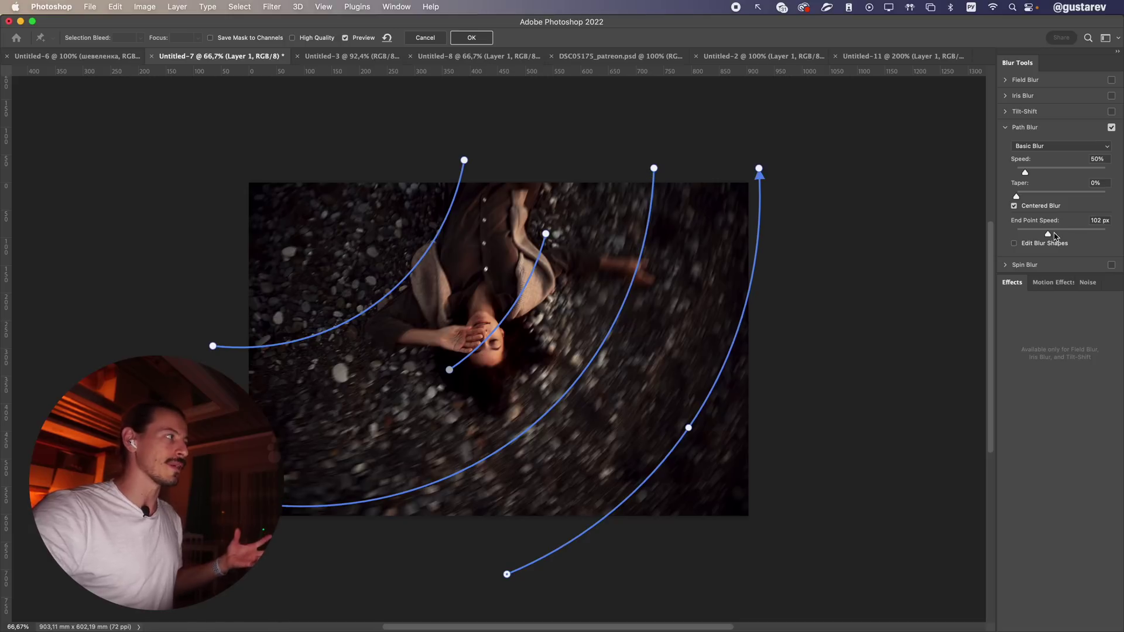
pyautogui.moveTo(1057, 236)
pyautogui.mouseDown()
pyautogui.moveTo(1079, 237)
pyautogui.moveTo(1063, 234)
pyautogui.mouseUp()
pyautogui.click(507, 574)
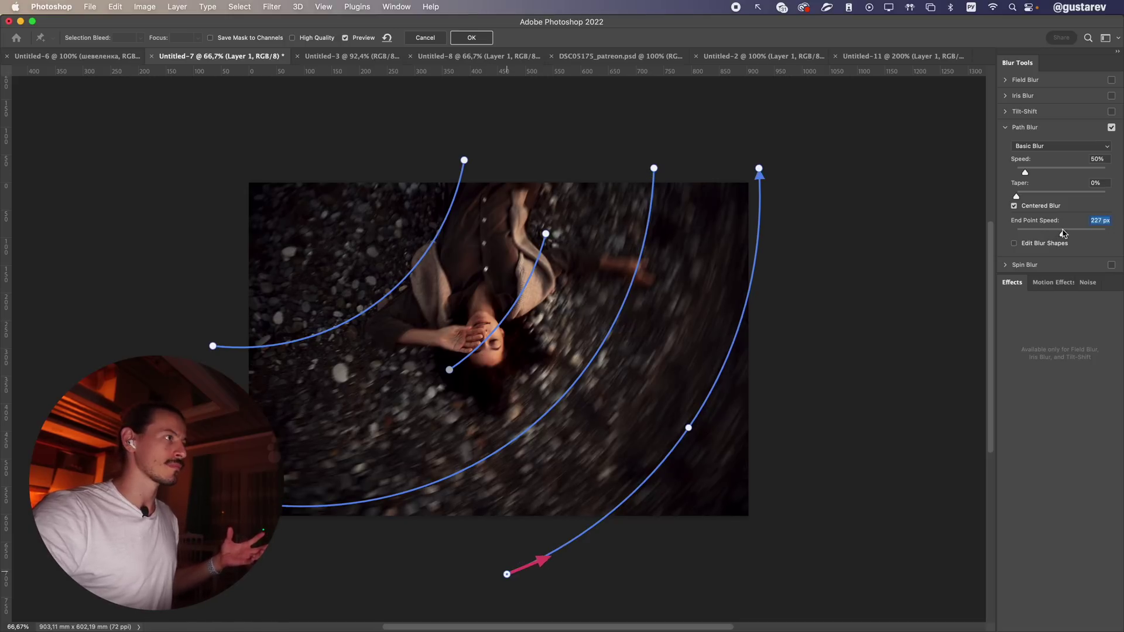
# Reduce the Path Blur speed to 7%
pyautogui.press('super+plus')
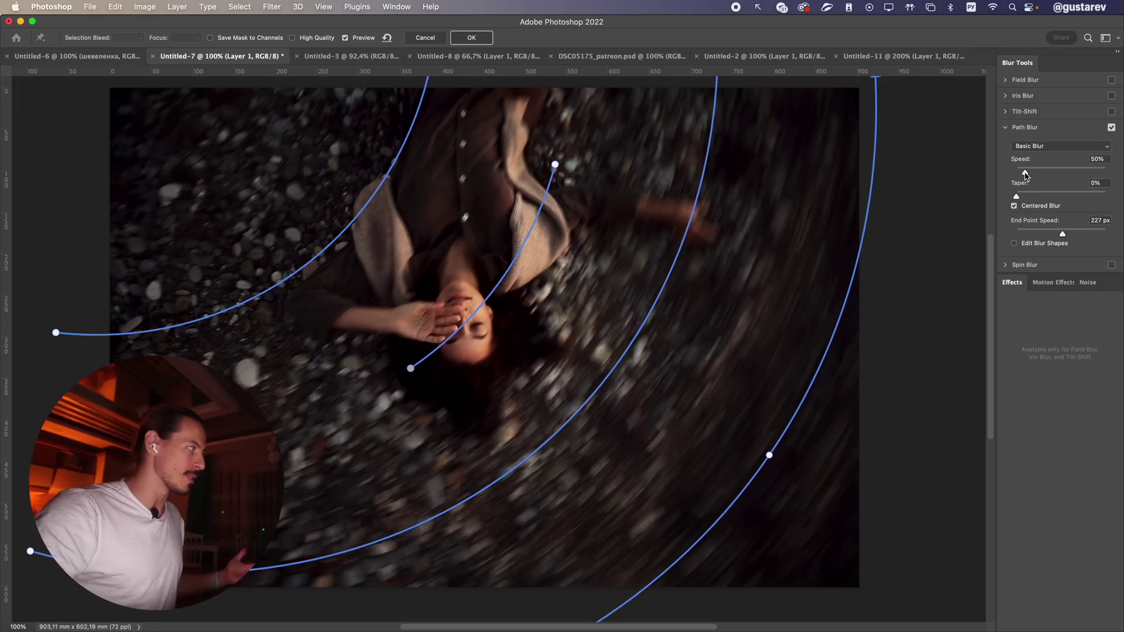
pyautogui.moveTo(1020, 174); pyautogui.dragTo(1017, 174)
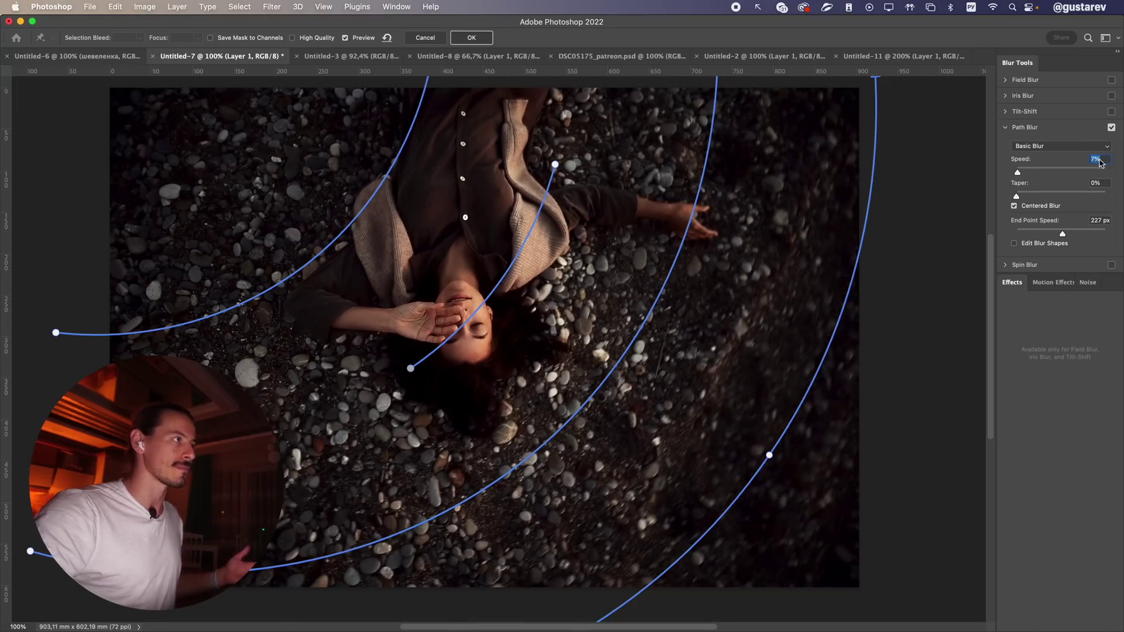
pyautogui.press('Return')
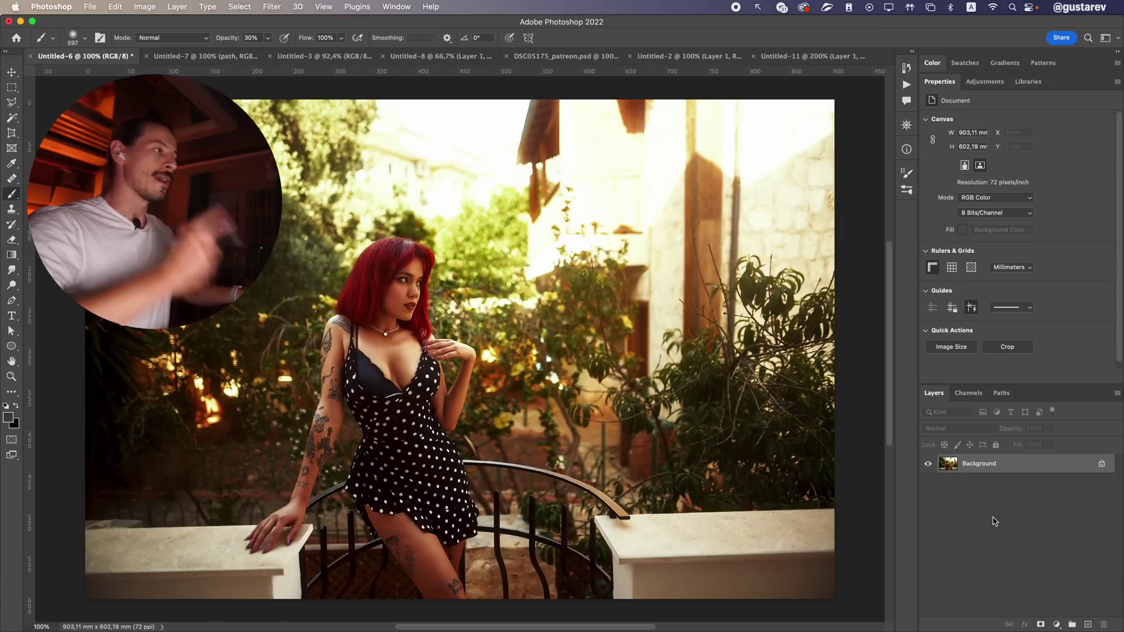
# Duplicate the Background layer of the red-haired woman's photo and name the copy "шевеленка"
pyautogui.press('super+j')
pyautogui.doubleClick(973, 463)
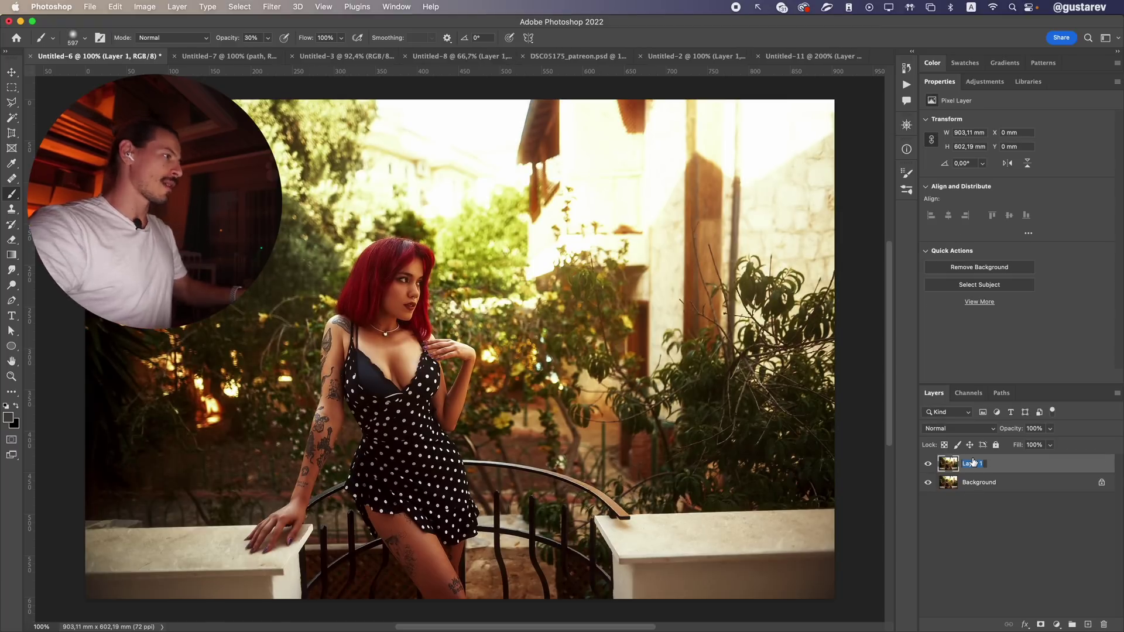
pyautogui.write('itdtktyrf')
pyautogui.press('Return')
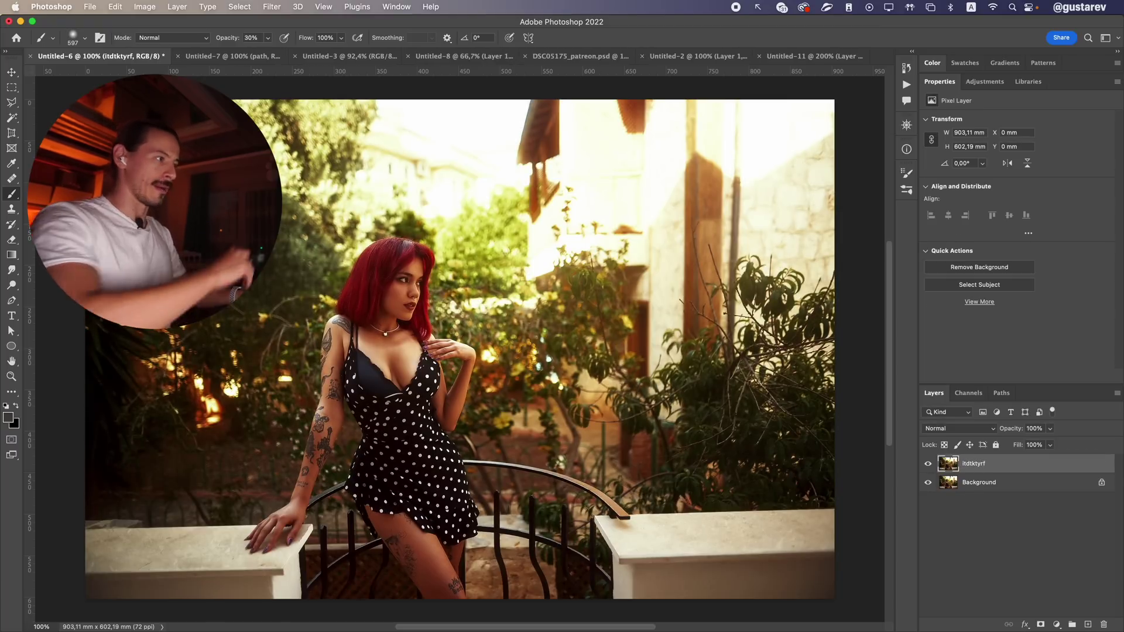
pyautogui.write('шевеленка')
pyautogui.press('Return')
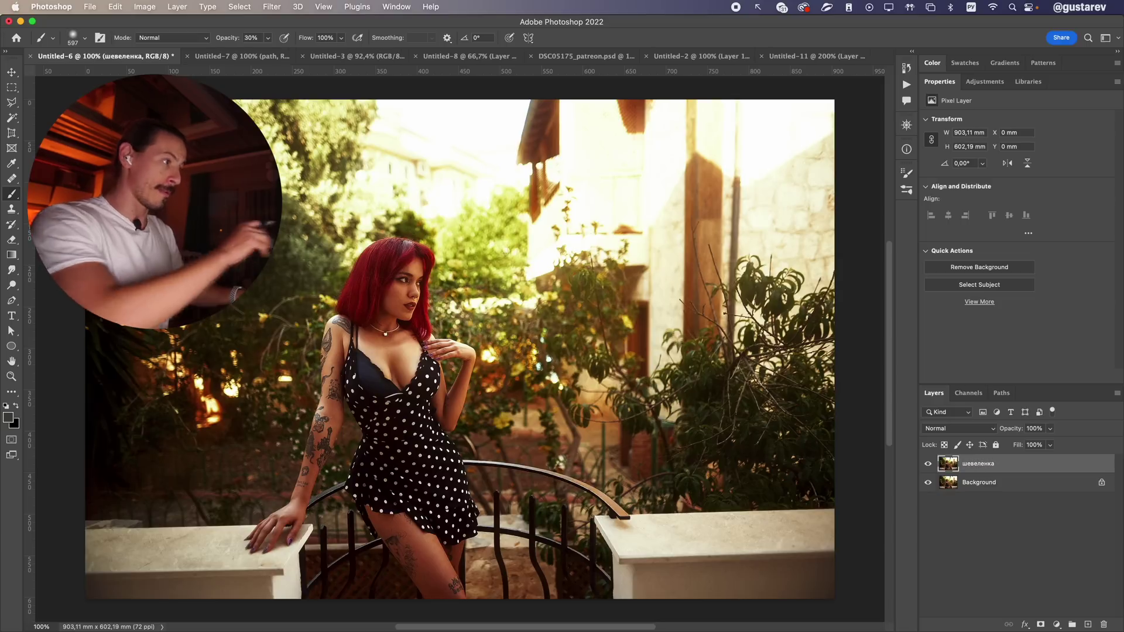
# Start a Path Blur on the duplicated layer and delete the default path after trying an S-shaped bend
pyautogui.click(271, 7)
pyautogui.moveTo(312, 170)
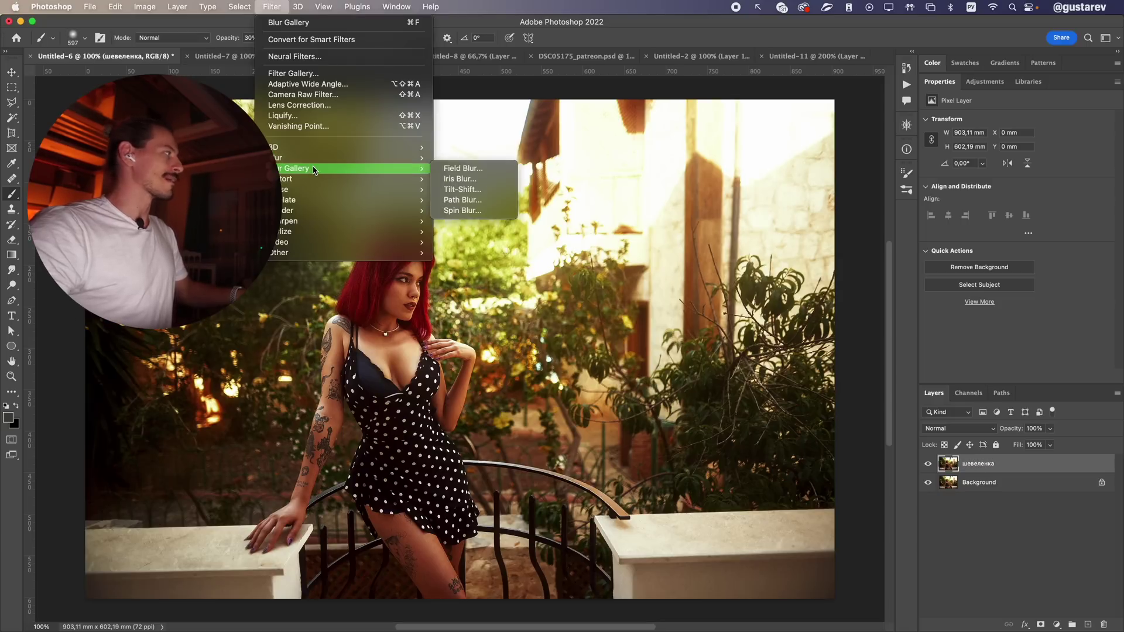
pyautogui.click(475, 201)
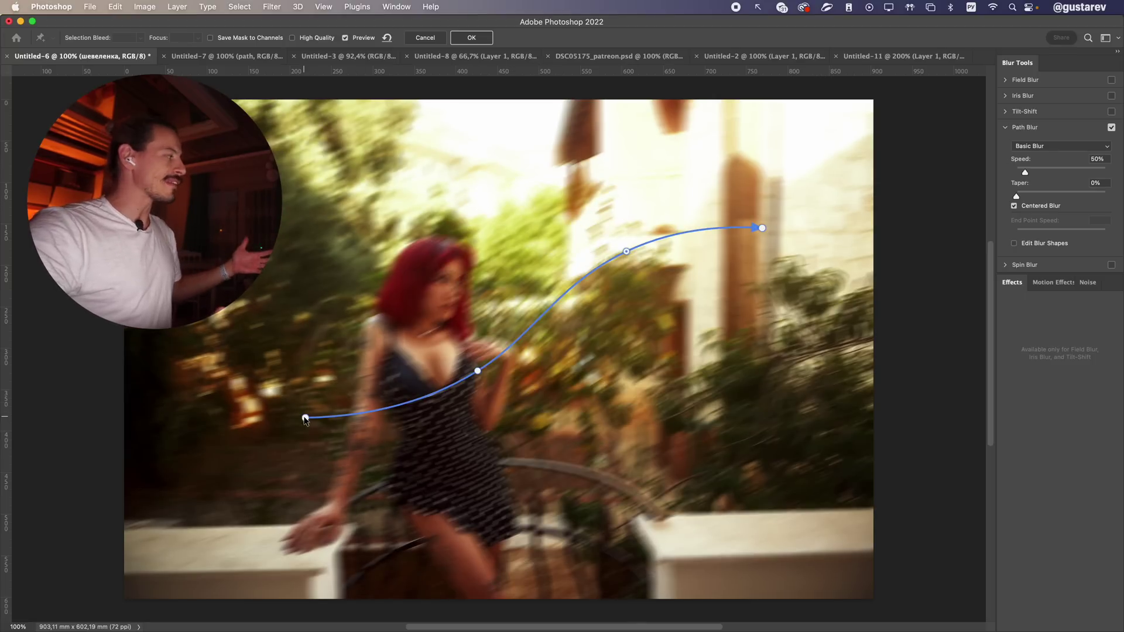
pyautogui.moveTo(305, 418); pyautogui.dragTo(216, 416)
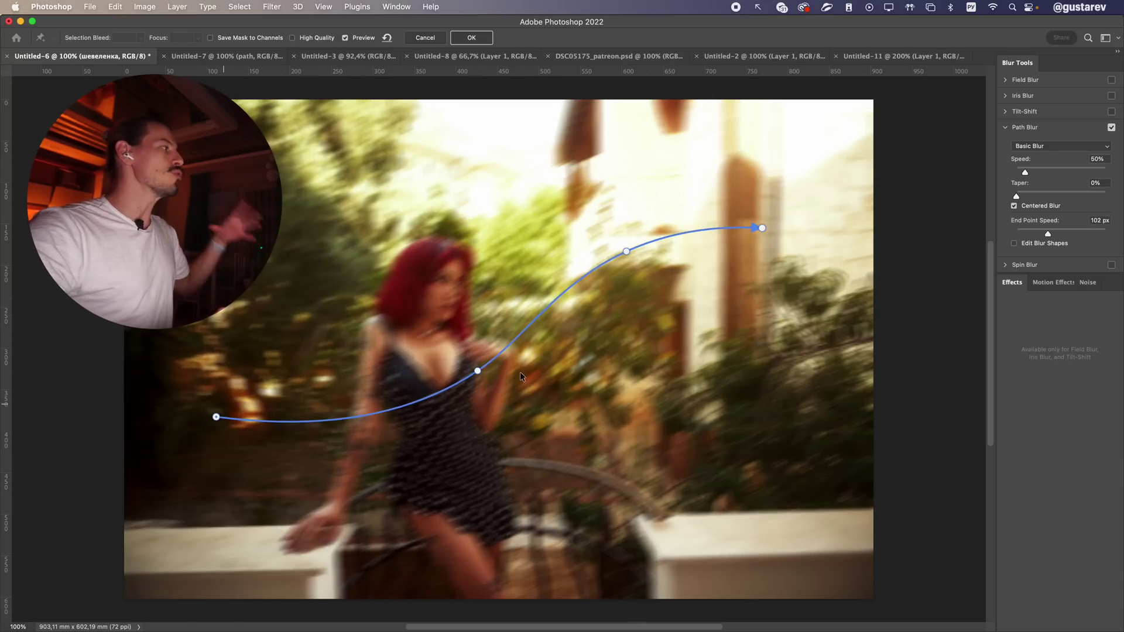
pyautogui.click(762, 229)
pyautogui.press('Delete')
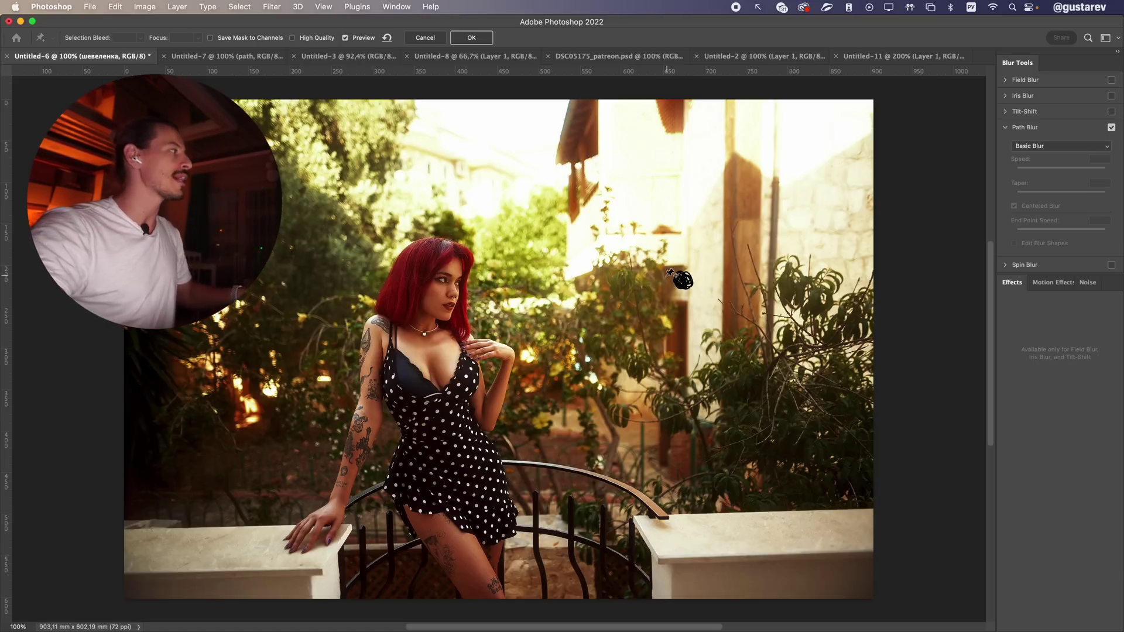
# Draw two opposing semicircular blur paths that together form a large circle over the background beside the woman
pyautogui.click(673, 125)
pyautogui.doubleClick(694, 454)
pyautogui.moveTo(683, 287); pyautogui.dragTo(861, 282)
pyautogui.click(686, 456)
pyautogui.click(668, 125)
pyautogui.moveTo(676, 291); pyautogui.dragTo(527, 291)
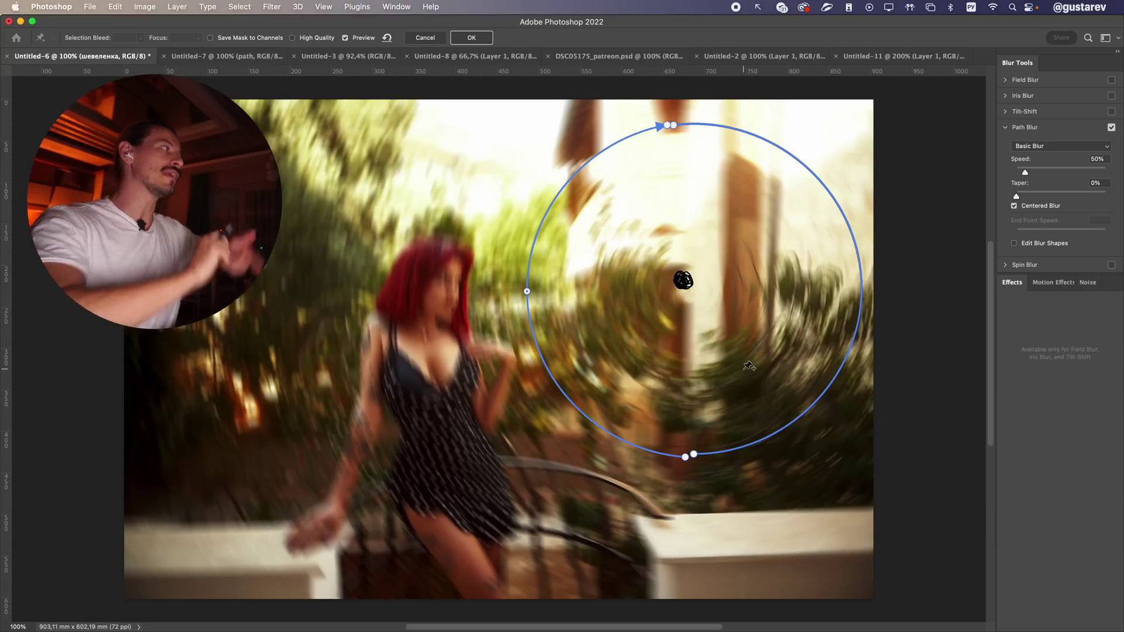
# Fine-tune both end points of the right-hand semicircle so the two halves line up as a circle
pyautogui.click(695, 456)
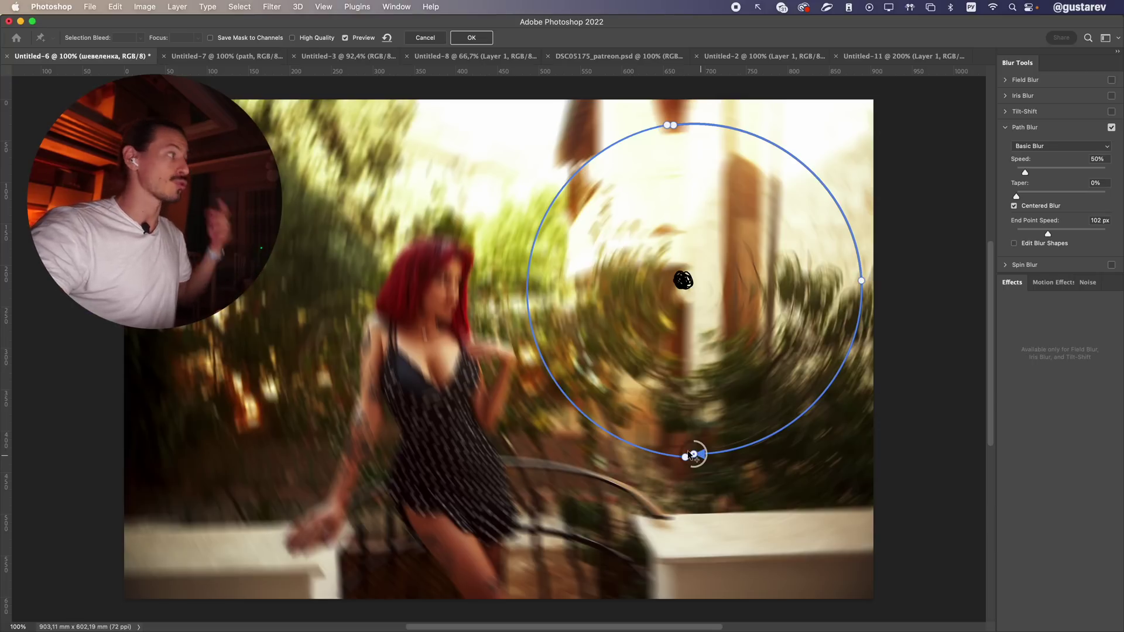
pyautogui.moveTo(696, 454)
pyautogui.mouseDown()
pyautogui.moveTo(707, 187)
pyautogui.moveTo(692, 146)
pyautogui.moveTo(699, 455)
pyautogui.mouseUp()
pyautogui.moveTo(693, 145); pyautogui.dragTo(679, 120)
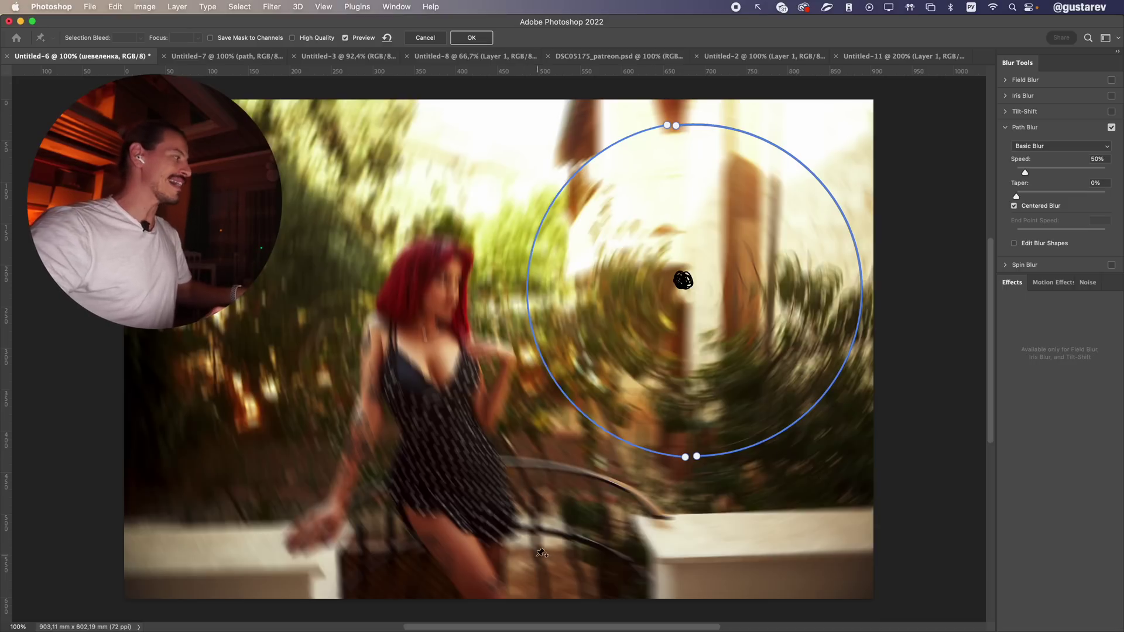
# Draw a curved blur path along the woman's body between her head and the railing beside her thigh
pyautogui.doubleClick(435, 264)
pyautogui.moveTo(474, 409); pyautogui.dragTo(435, 435)
pyautogui.moveTo(434, 265); pyautogui.dragTo(431, 275)
pyautogui.moveTo(514, 556)
pyautogui.mouseDown()
pyautogui.moveTo(497, 554)
pyautogui.moveTo(505, 565)
pyautogui.moveTo(534, 559)
pyautogui.mouseUp()
pyautogui.moveTo(435, 434); pyautogui.dragTo(443, 435)
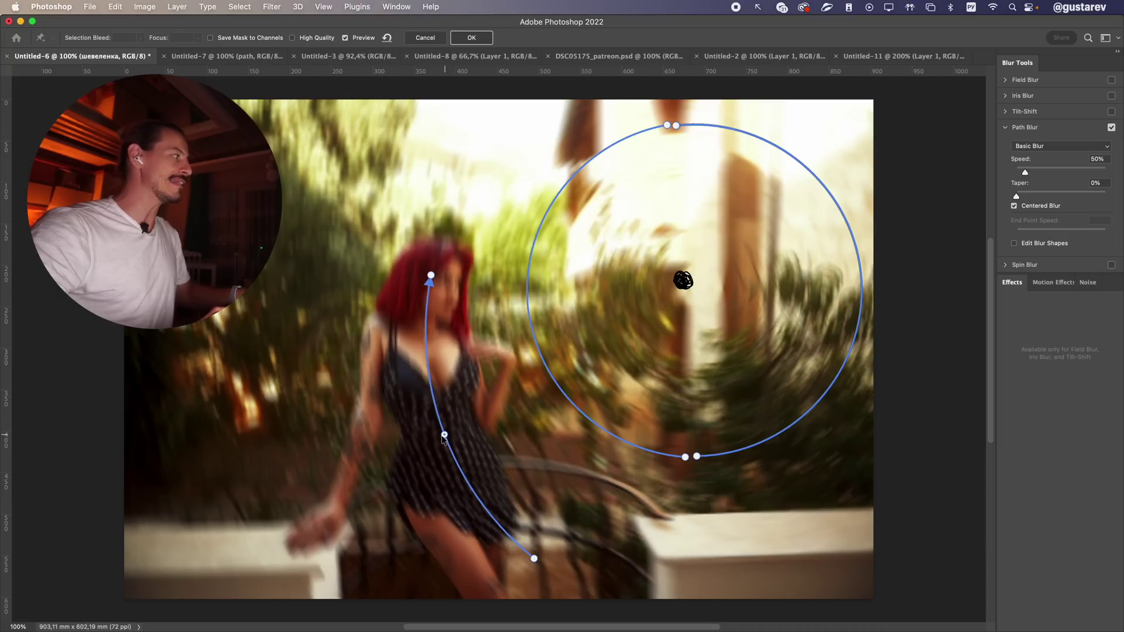
# Draw a long arc down the photo's left side, bowed outward, with both ends beyond the image edges
pyautogui.moveTo(240, 578)
pyautogui.mouseDown()
pyautogui.moveTo(239, 296)
pyautogui.moveTo(367, 120)
pyautogui.mouseUp()
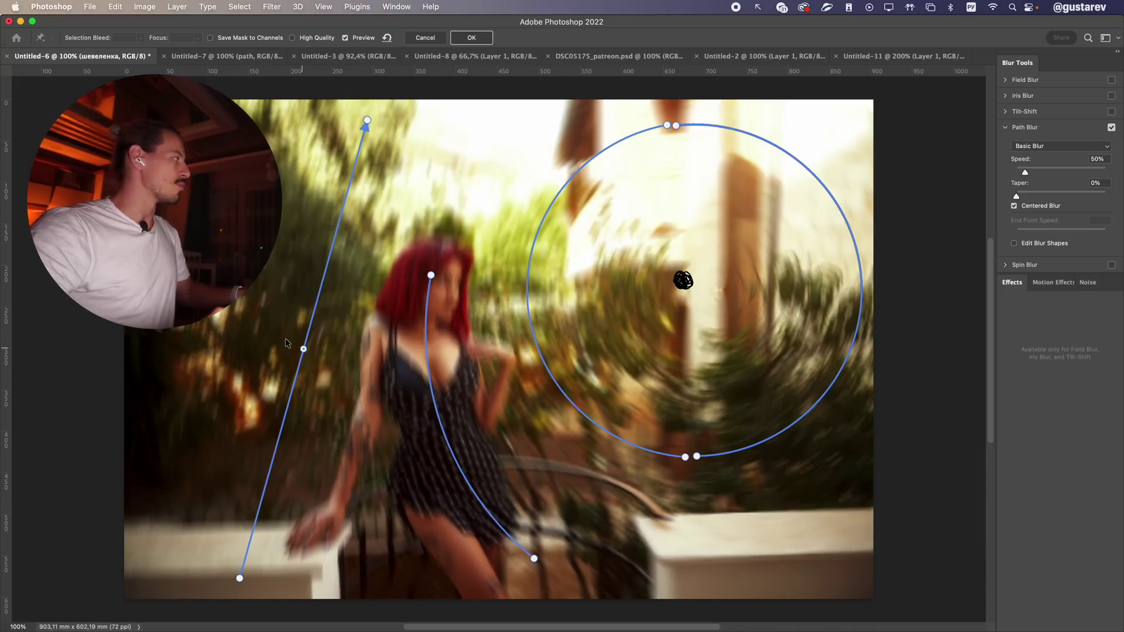
pyautogui.moveTo(303, 349); pyautogui.dragTo(246, 328)
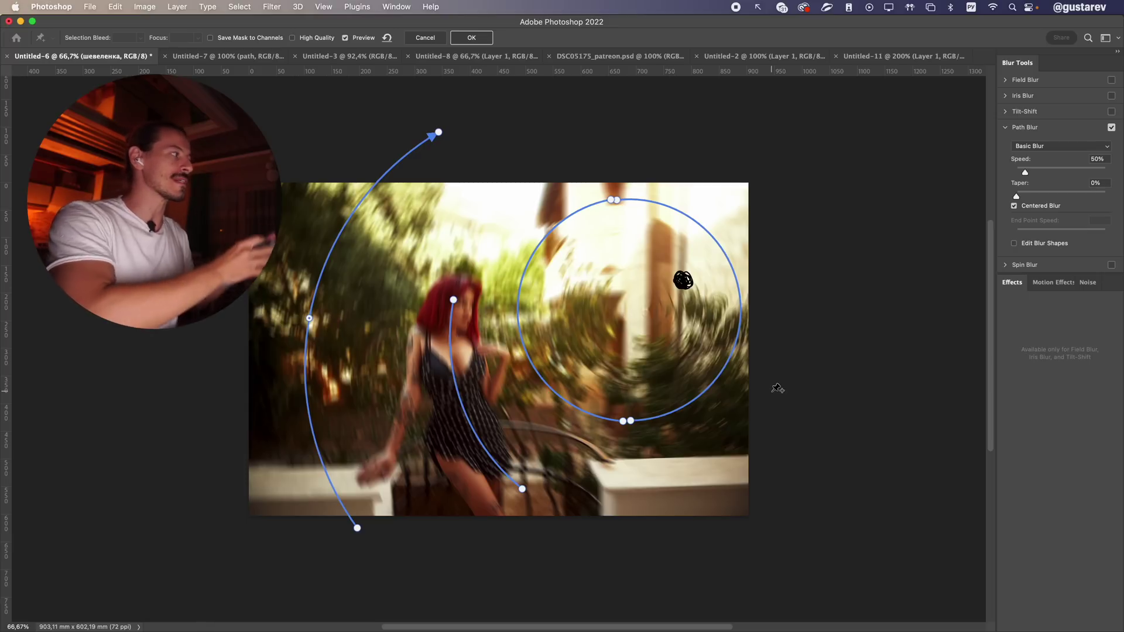
# Draw a tiny, nearly closed circular blur path near the centre of the large circle
pyautogui.press('super+plus')
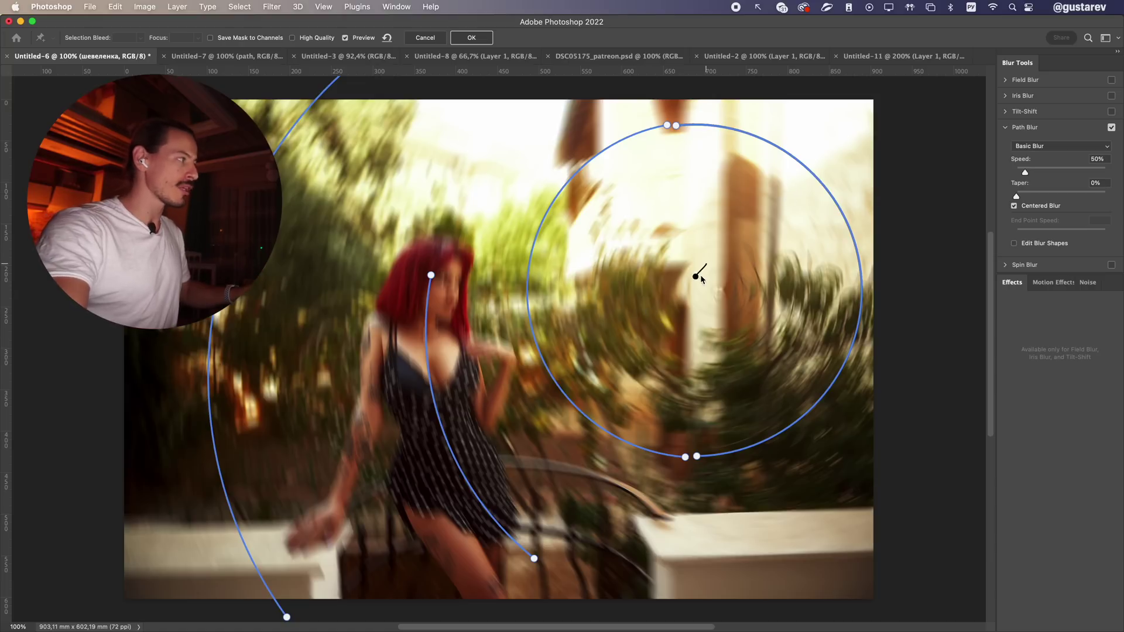
pyautogui.moveTo(701, 277); pyautogui.dragTo(745, 334)
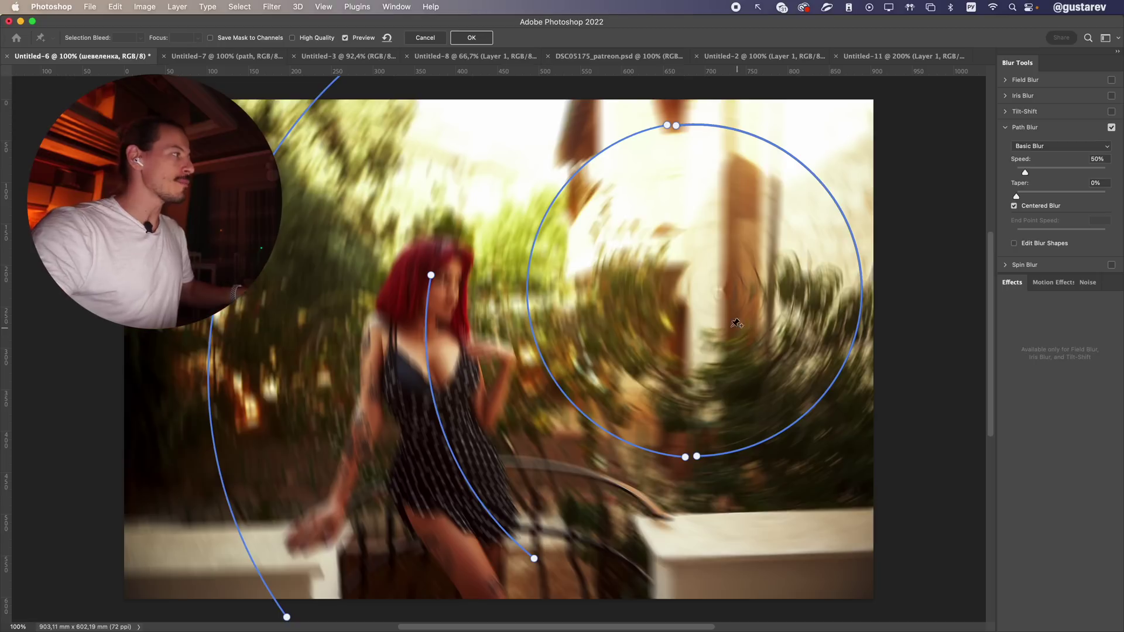
pyautogui.click(718, 299)
pyautogui.click(709, 291)
pyautogui.click(719, 280)
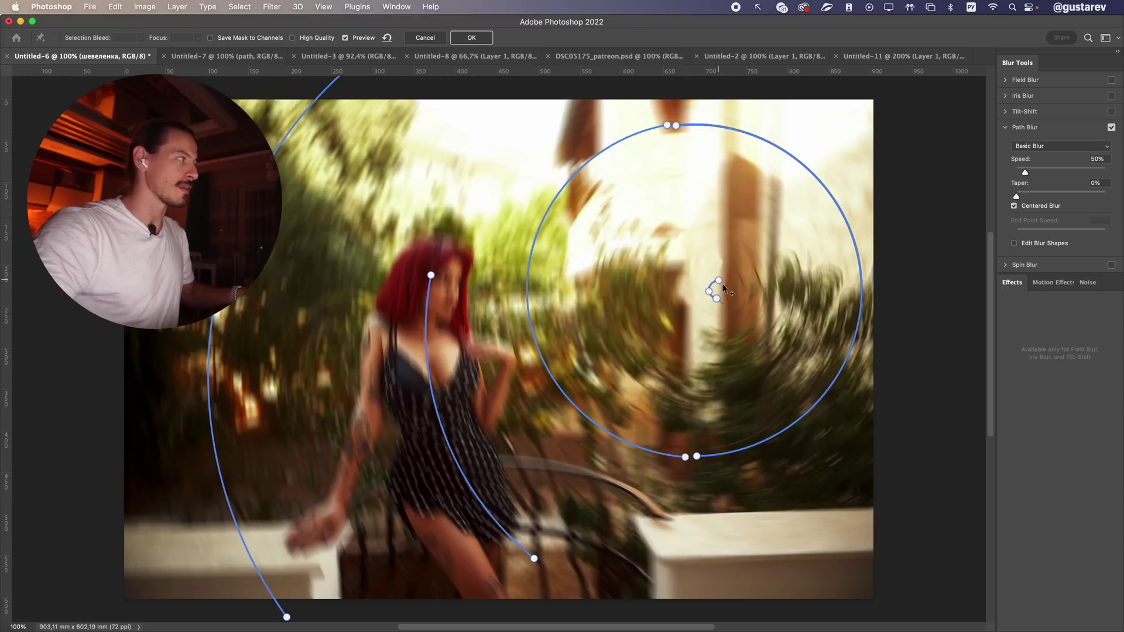
pyautogui.click(728, 290)
pyautogui.click(723, 301)
pyautogui.click(721, 298)
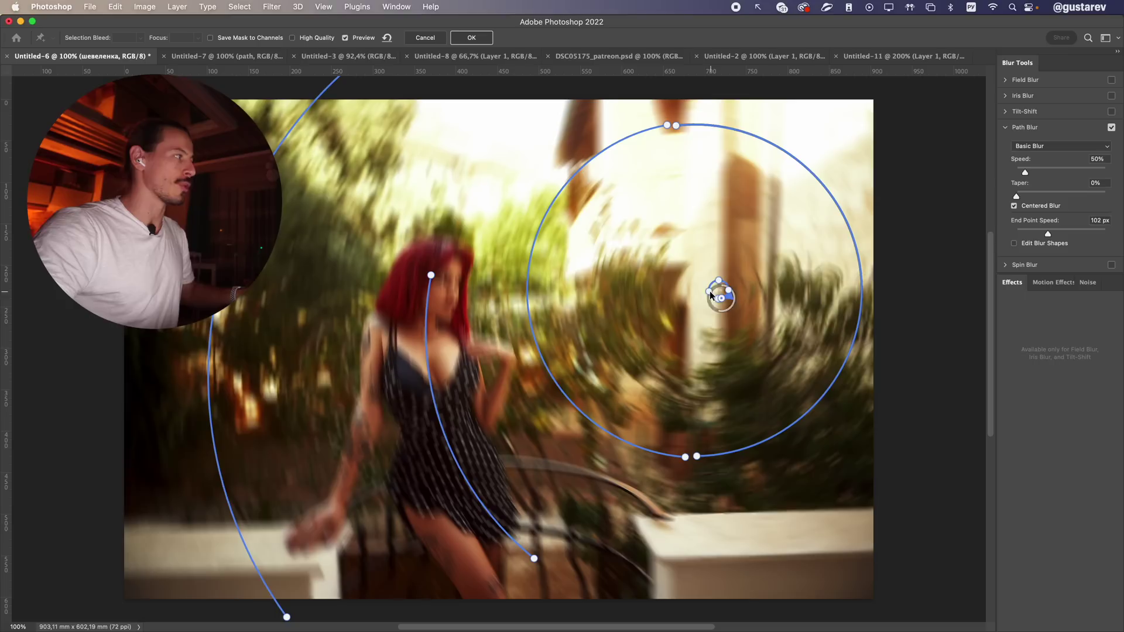
pyautogui.moveTo(721, 298); pyautogui.dragTo(715, 303)
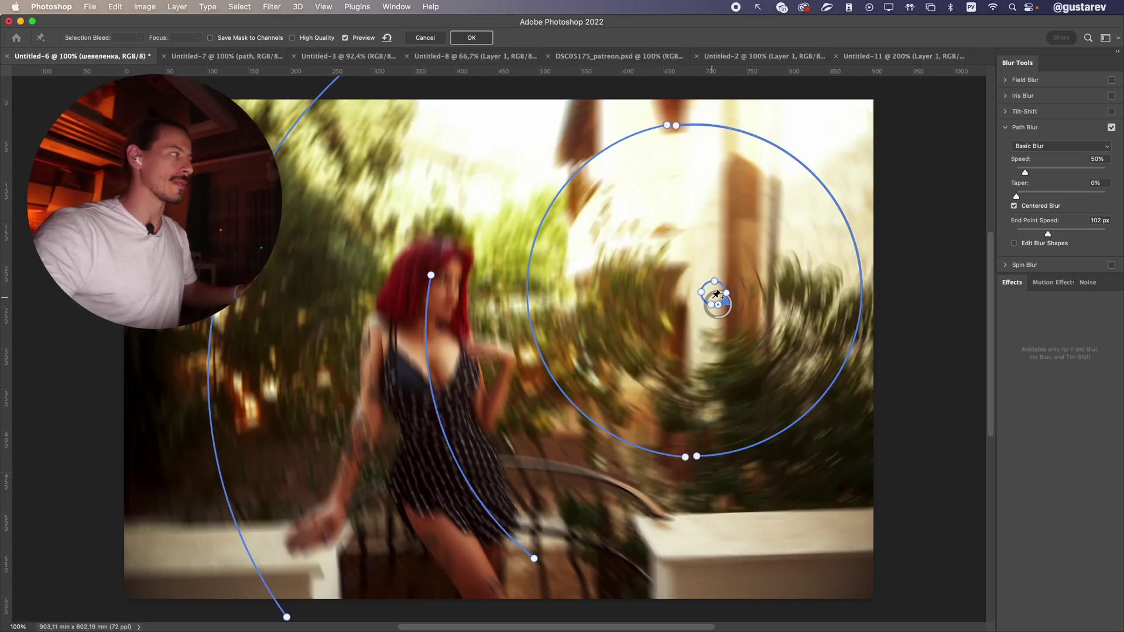
# Enable Edit Blur Shapes and set the tiny circle's end point speeds to 0 px
pyautogui.press('e')
pyautogui.moveTo(696, 314); pyautogui.dragTo(711, 305)
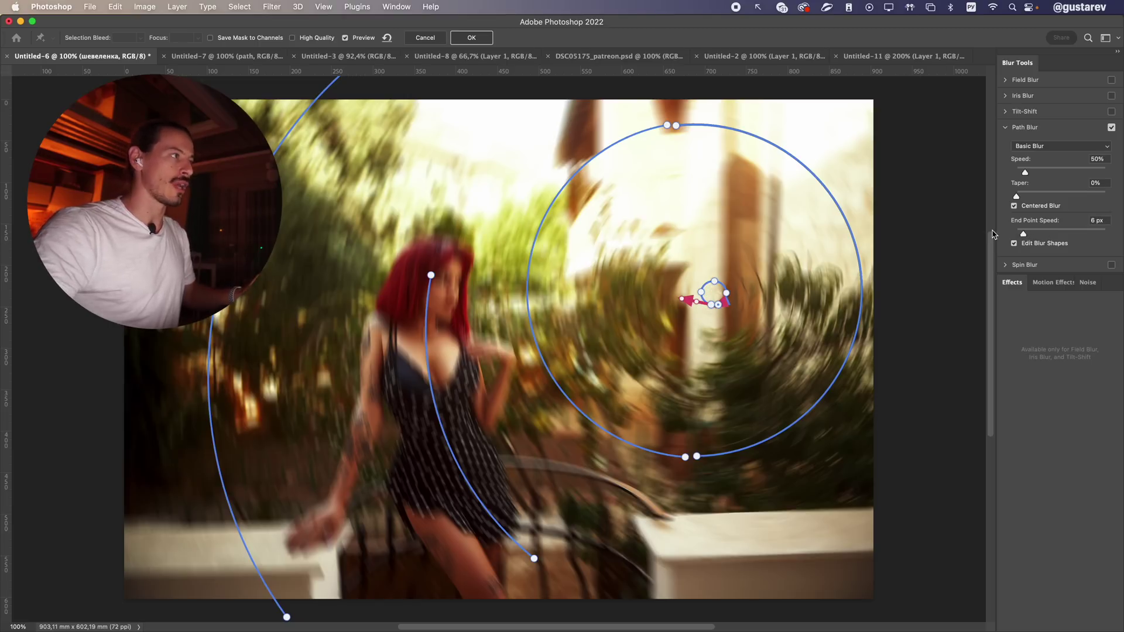
pyautogui.moveTo(1054, 215); pyautogui.dragTo(966, 238)
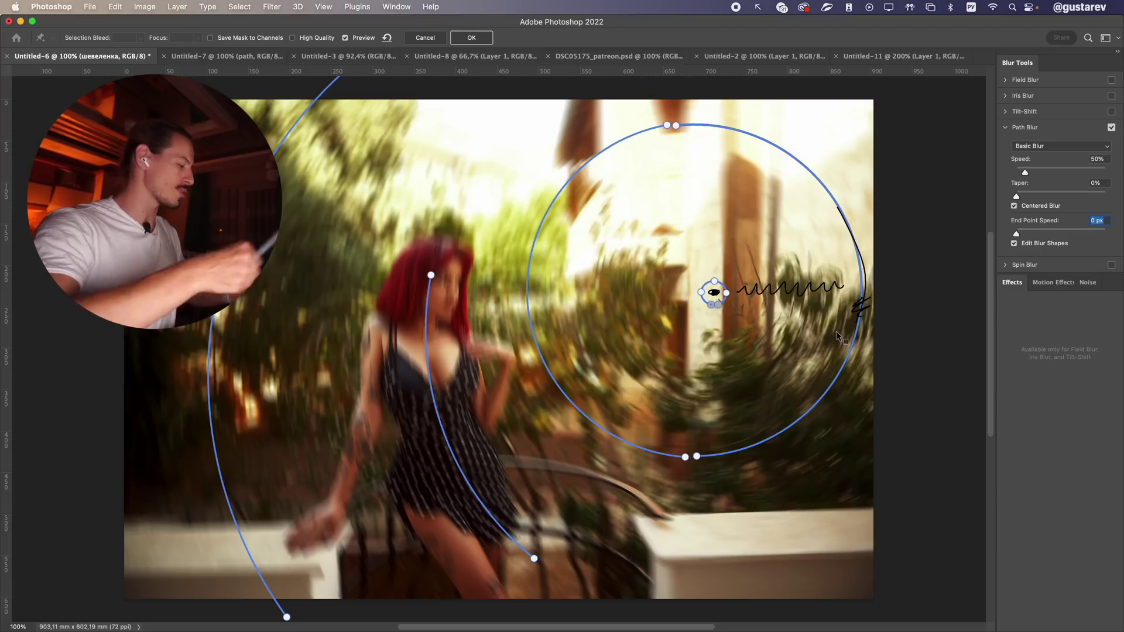
# Set the body path's end point speeds to 0 px and move its upper end onto the top of the woman's head
pyautogui.click(431, 276)
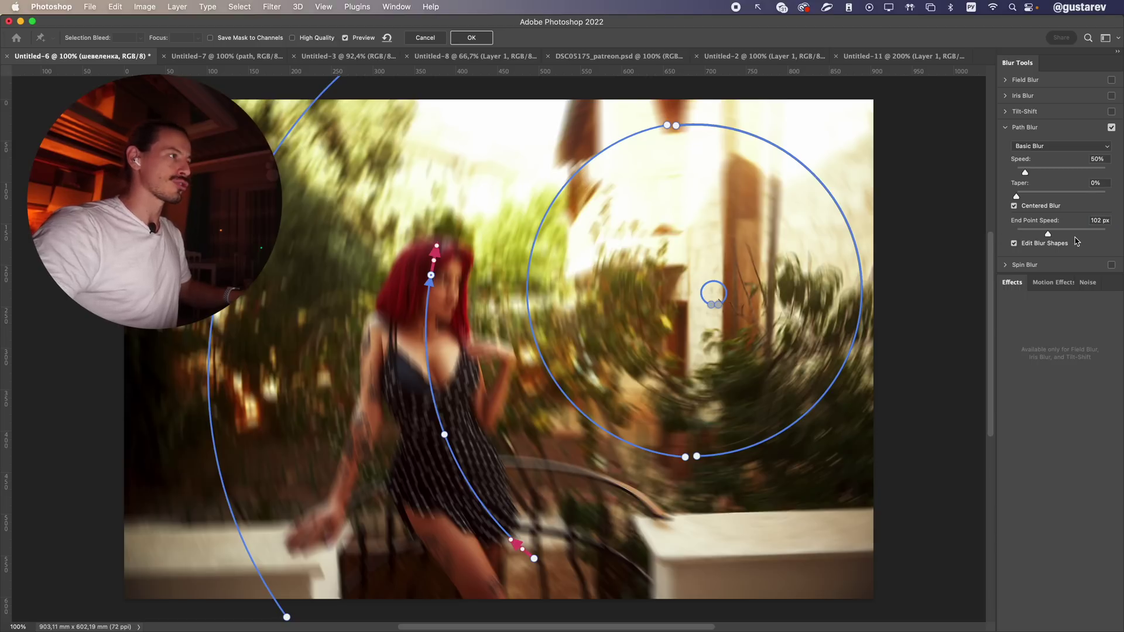
pyautogui.moveTo(1046, 233); pyautogui.dragTo(1022, 235)
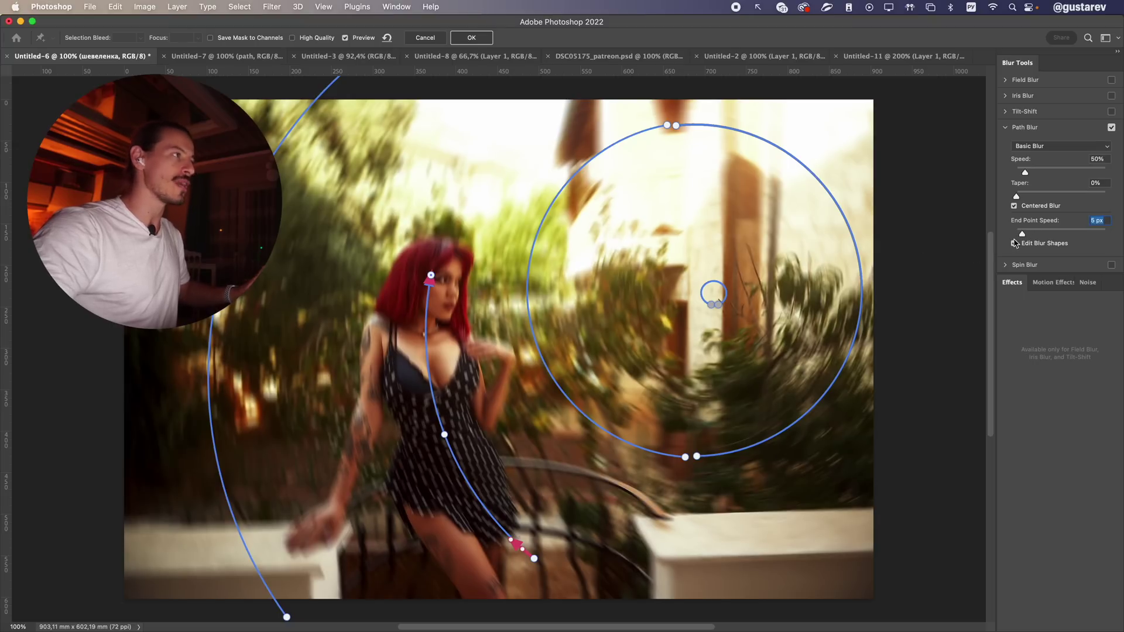
pyautogui.click(1015, 243)
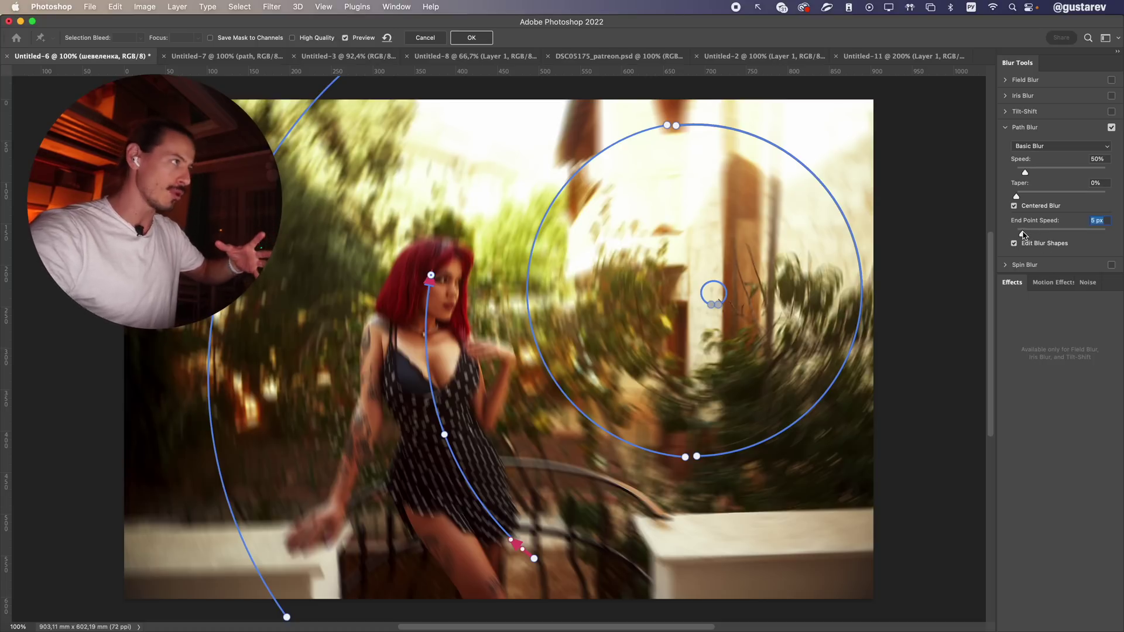
pyautogui.moveTo(1023, 235); pyautogui.dragTo(1016, 234)
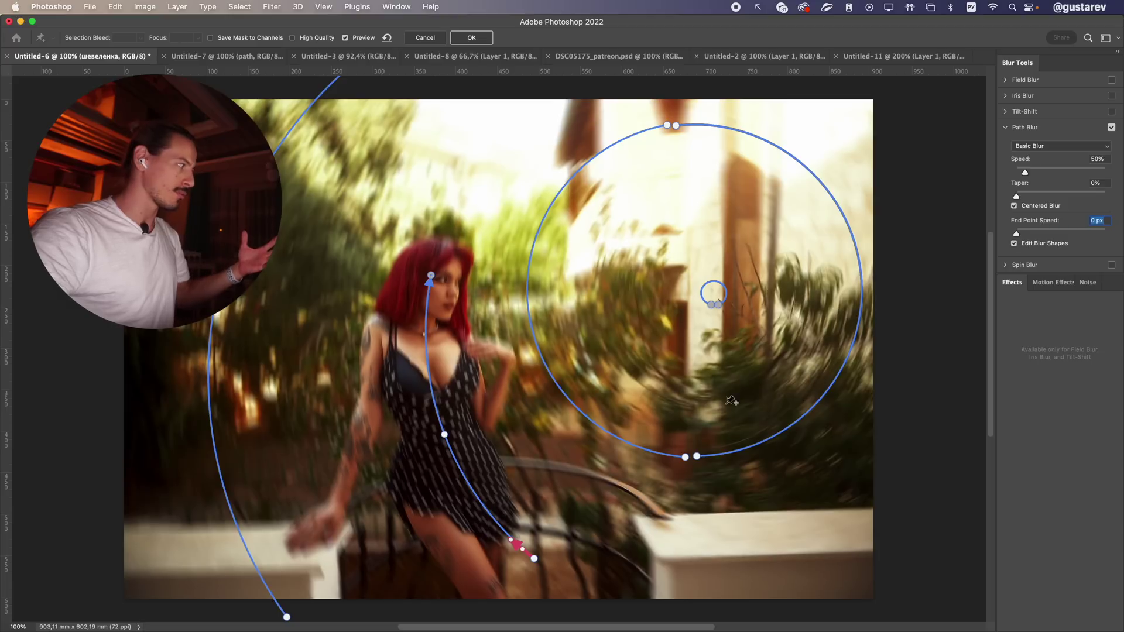
pyautogui.moveTo(431, 275); pyautogui.dragTo(455, 252)
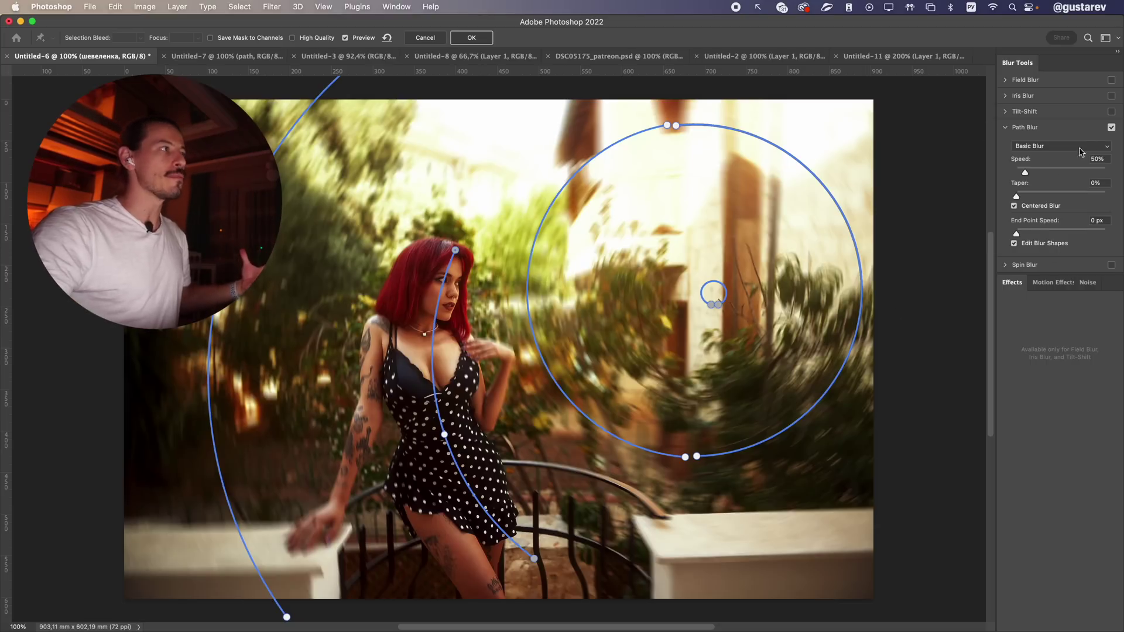
# Set the overall Path Blur speed to 30% and apply the filter
pyautogui.write('30')
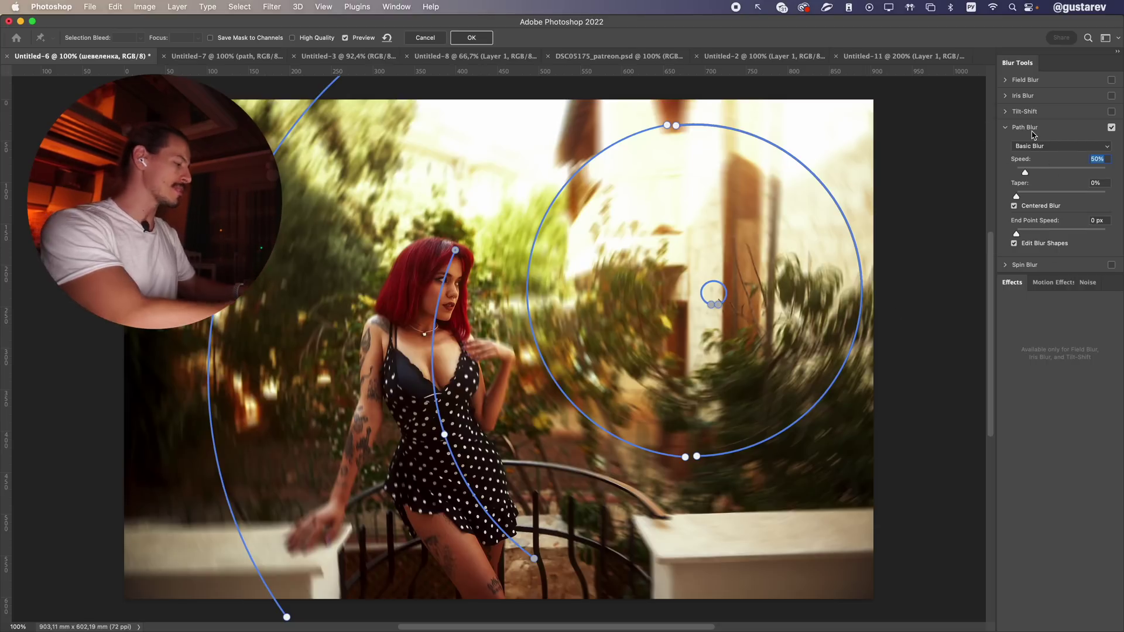
pyautogui.press('Return')
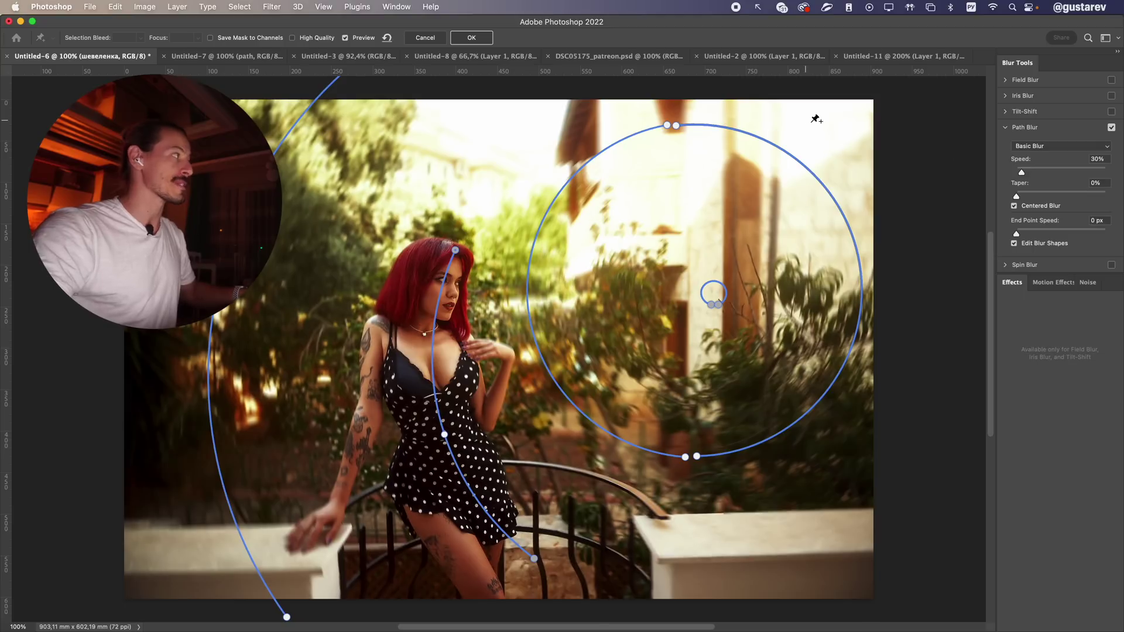
pyautogui.click(472, 38)
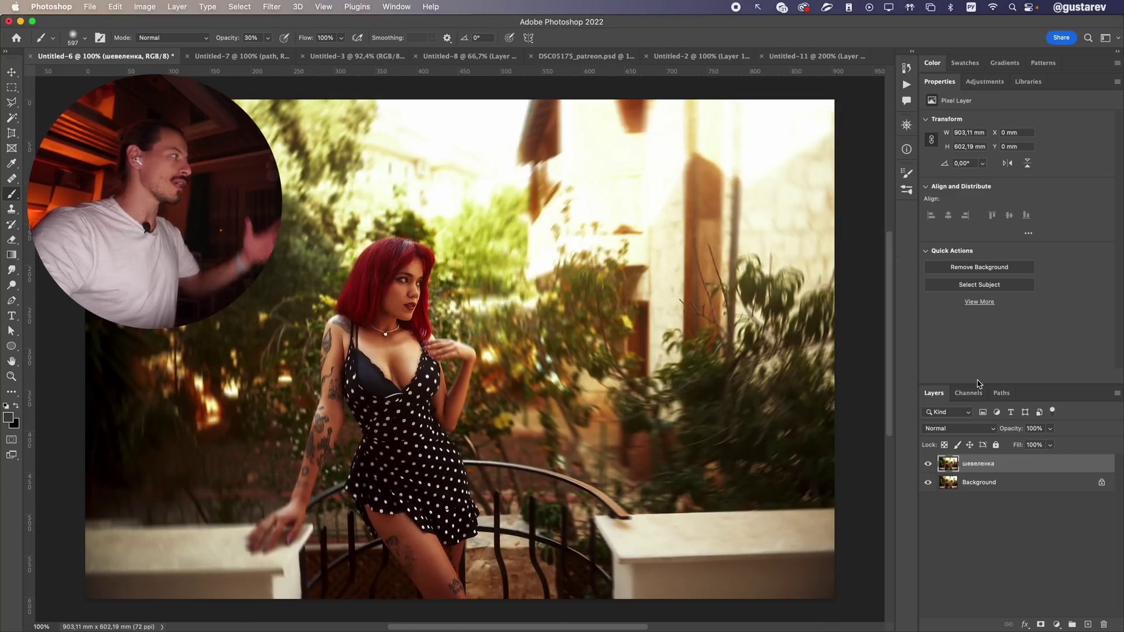
# Compare the portrait with and without the blurred layer above the Background
pyautogui.click(927, 463)
pyautogui.click(927, 463)
pyautogui.click(928, 464)
pyautogui.click(926, 464)
pyautogui.click(925, 463)
pyautogui.click(925, 464)
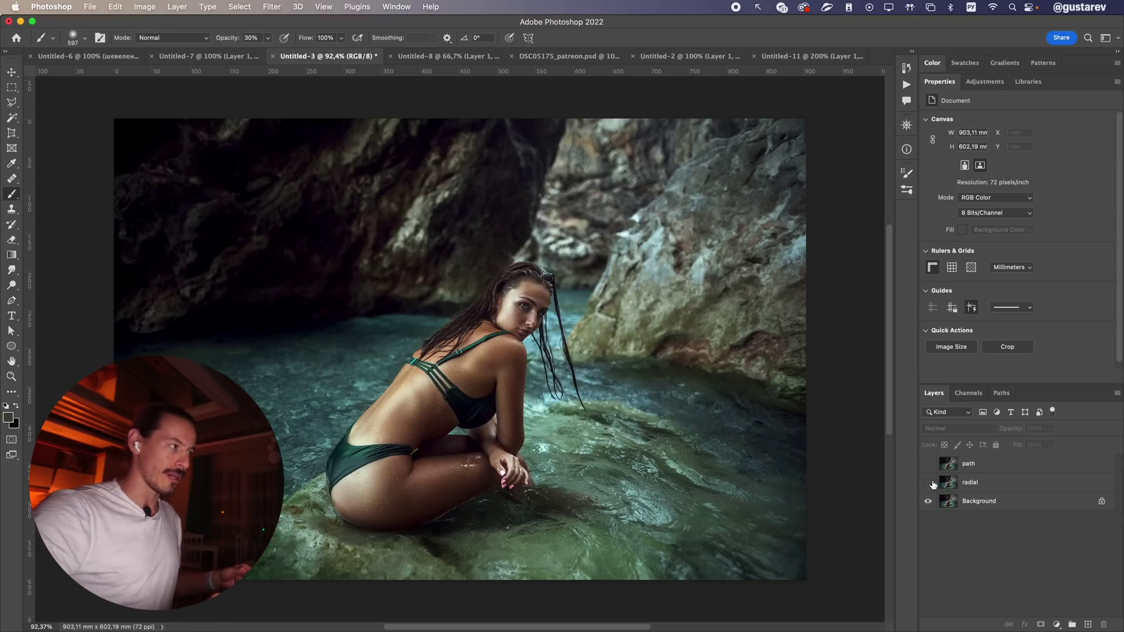
# Show the radial and path blur layers over the cave photo to compare their effects
pyautogui.click(929, 483)
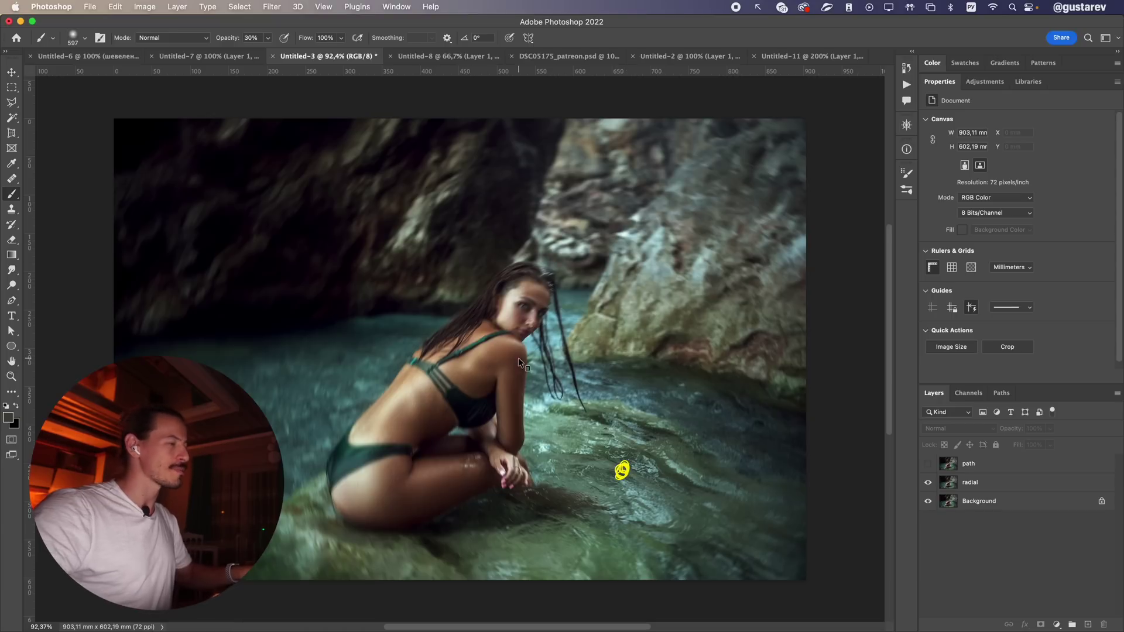
pyautogui.click(928, 463)
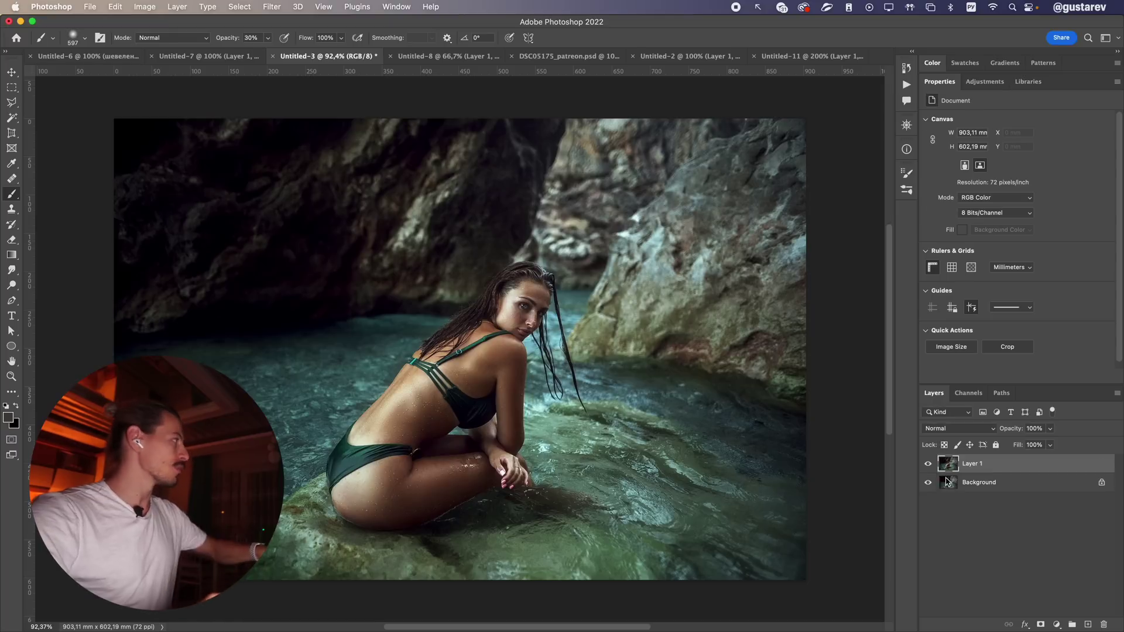
# Start Path Blur on the cave photo's Layer 1 and draw a small, nearly closed circular path in the water beside the woman
pyautogui.click(271, 7)
pyautogui.moveTo(292, 174)
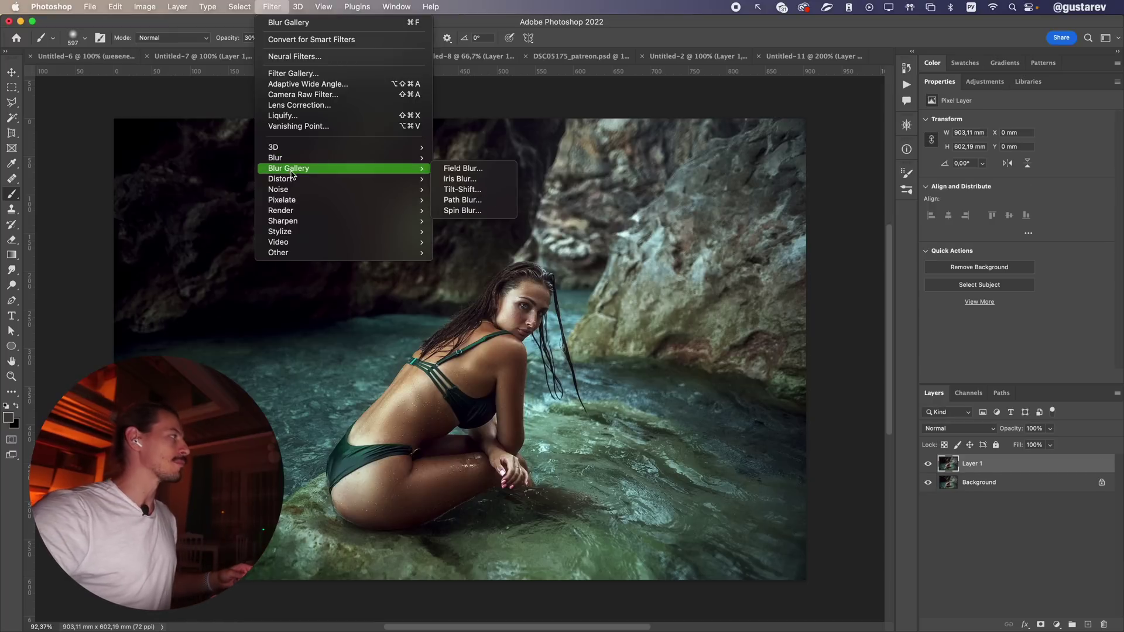
pyautogui.click(463, 200)
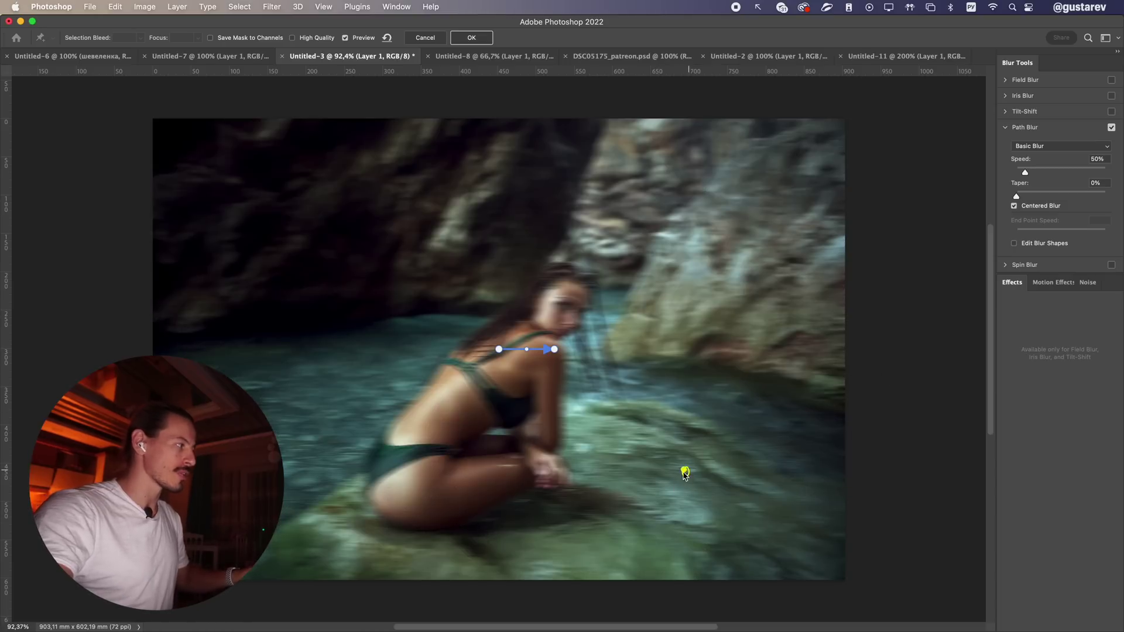
pyautogui.moveTo(684, 453); pyautogui.dragTo(687, 490)
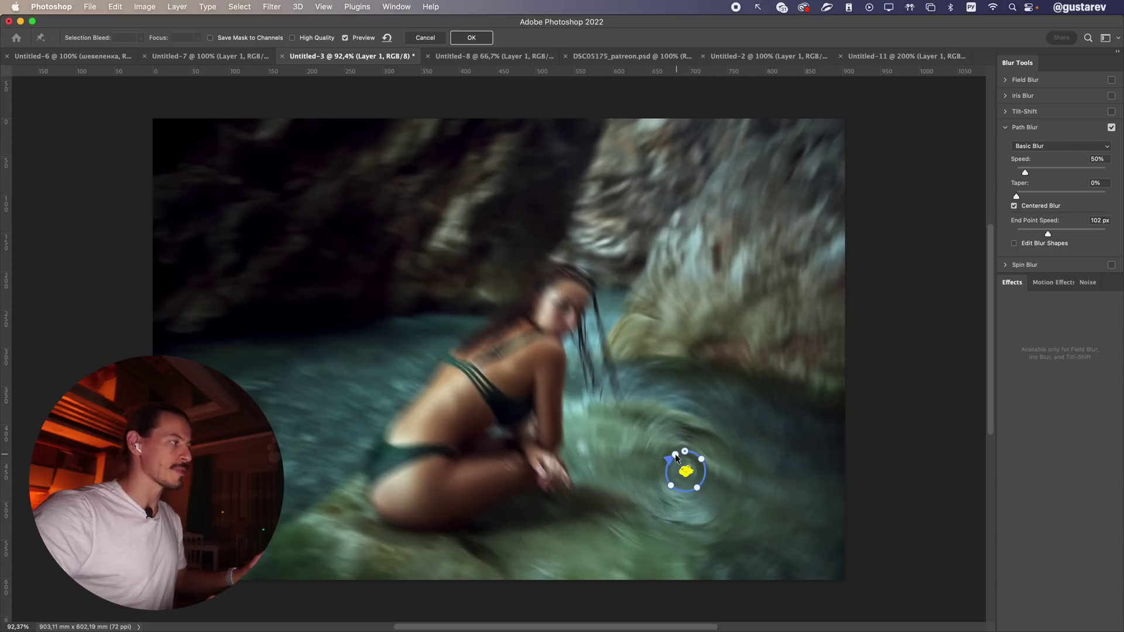
pyautogui.moveTo(675, 454); pyautogui.dragTo(673, 455)
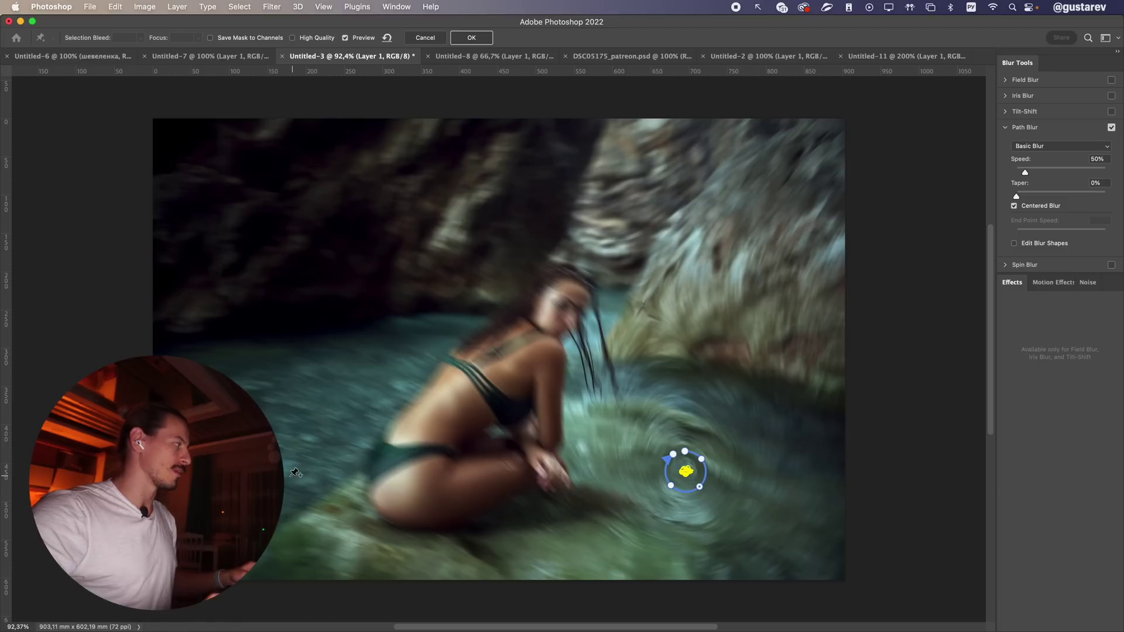
# Draw a large blur arc bowed over the top of the cave photo, with both ends beyond the image edges
pyautogui.click(167, 593)
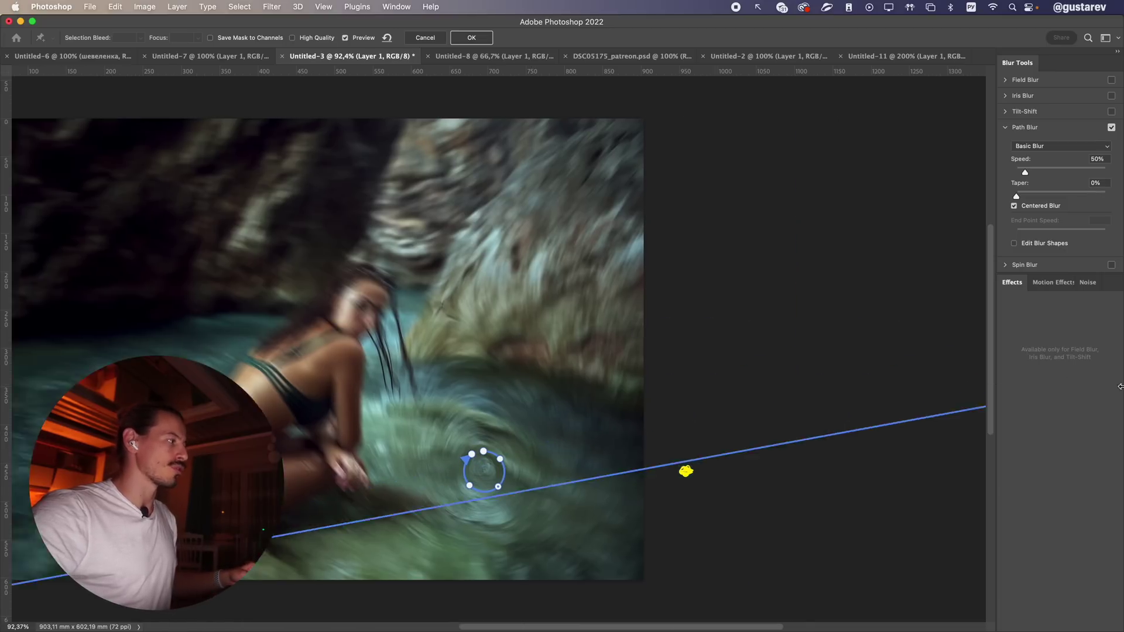
pyautogui.press('super+minus')
pyautogui.doubleClick(943, 341)
pyautogui.moveTo(521, 436); pyautogui.dragTo(532, 107)
pyautogui.moveTo(943, 341); pyautogui.dragTo(974, 338)
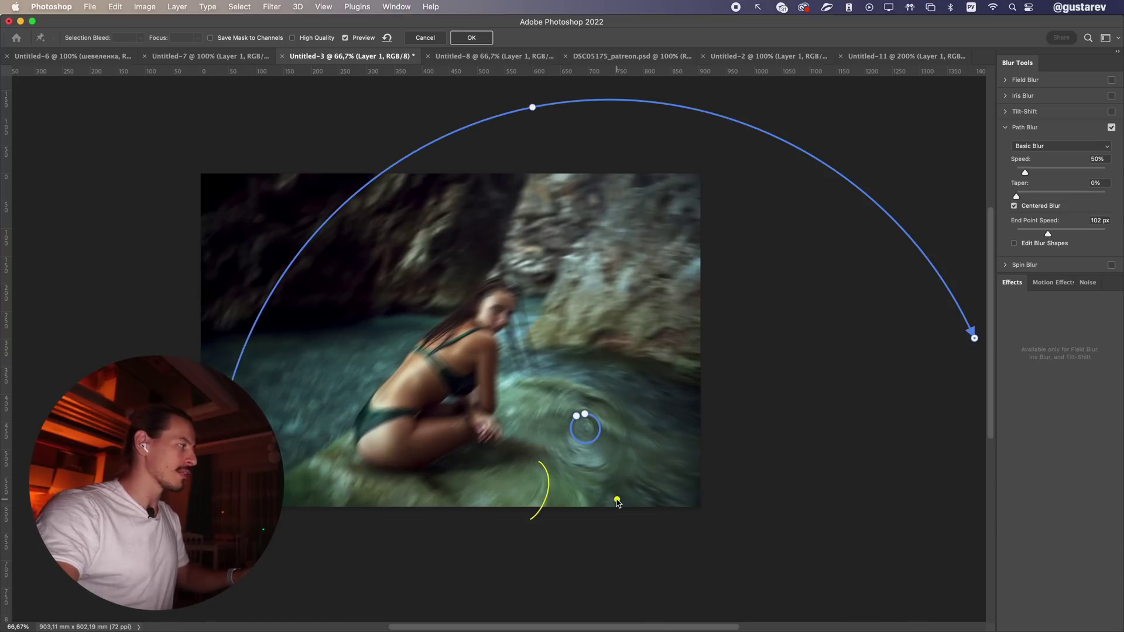
# Draw a second blur arc bowed outward around the photo's lower-right corner, outside the image
pyautogui.moveTo(792, 443); pyautogui.dragTo(501, 586)
pyautogui.moveTo(645, 517); pyautogui.dragTo(679, 587)
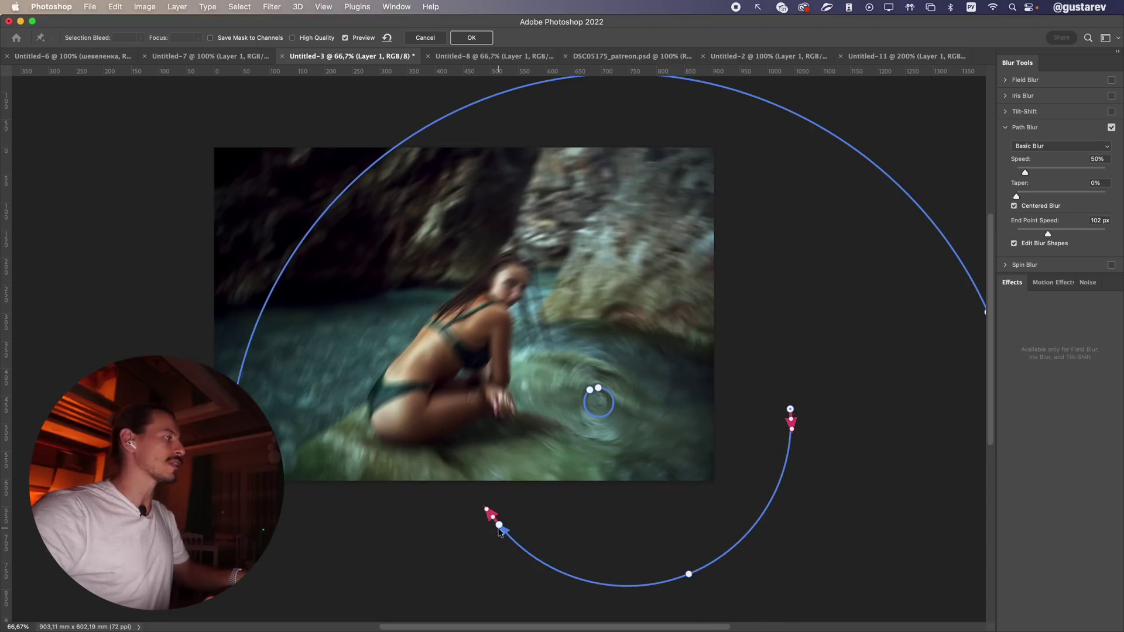
pyautogui.moveTo(499, 525); pyautogui.dragTo(494, 523)
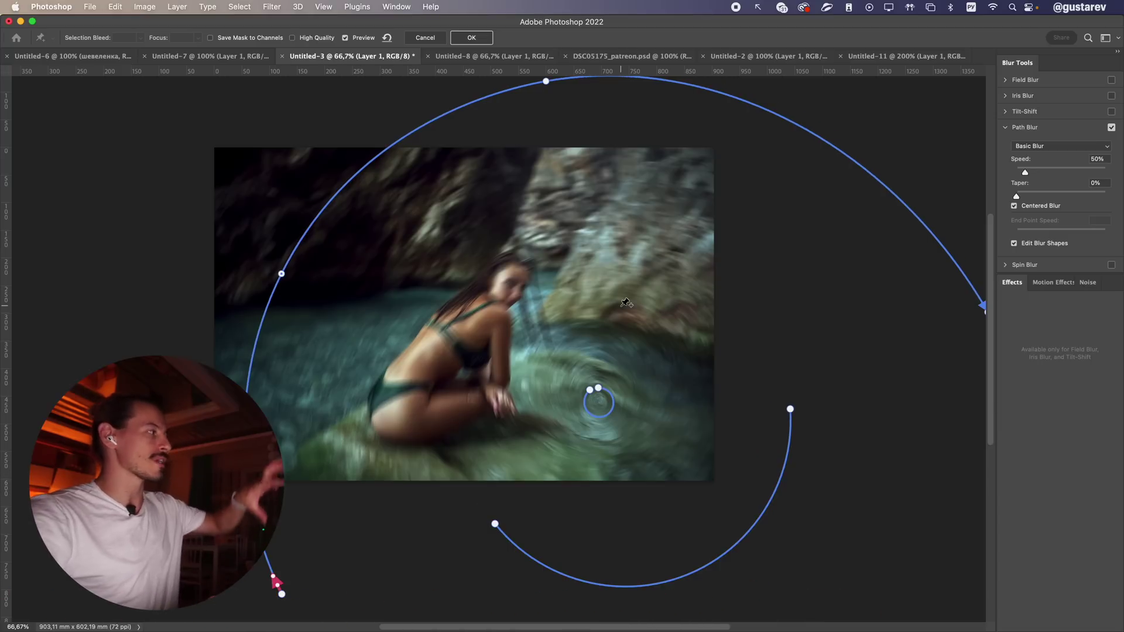
# Draw a curved blur path along the woman's back from her hip to her head
pyautogui.moveTo(411, 386); pyautogui.dragTo(548, 258)
pyautogui.moveTo(466, 329); pyautogui.dragTo(443, 320)
pyautogui.moveTo(549, 258); pyautogui.dragTo(512, 277)
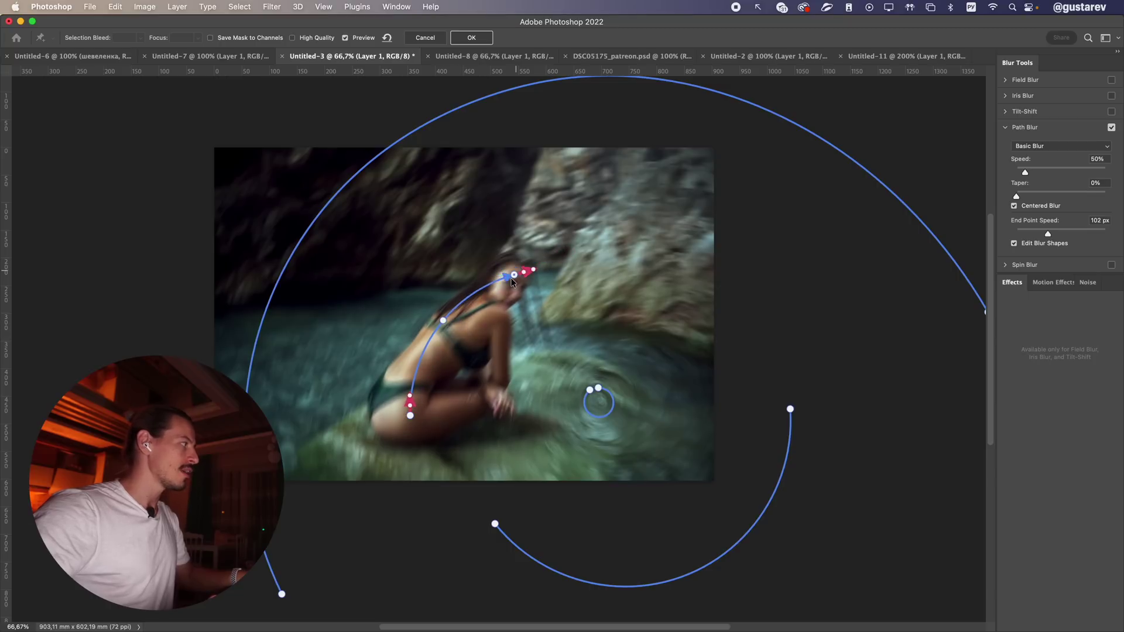
pyautogui.moveTo(411, 416); pyautogui.dragTo(393, 418)
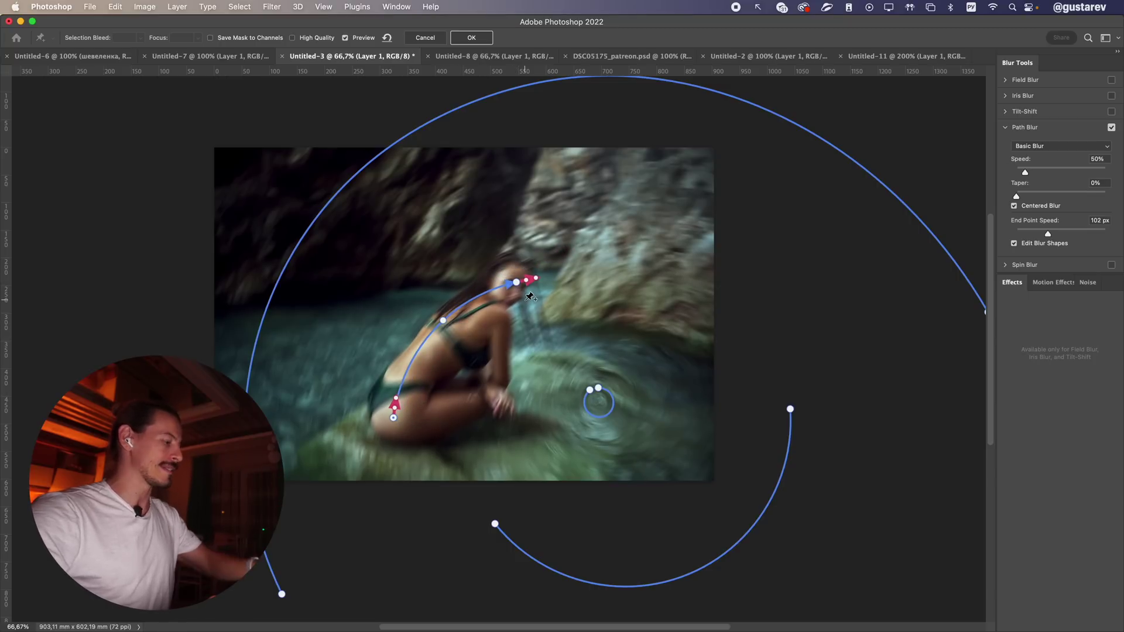
# Set the back path's end point speed to 0 px at the face and 107 px at the hip, nudging both ends
pyautogui.press('super+equal')
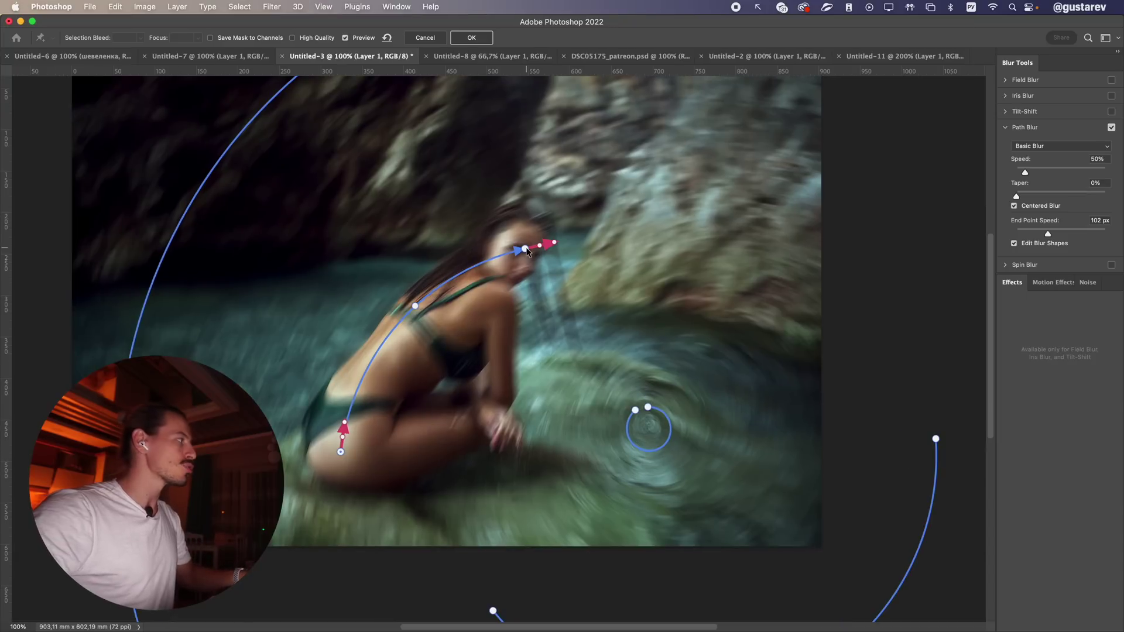
pyautogui.moveTo(1048, 233); pyautogui.dragTo(1017, 234)
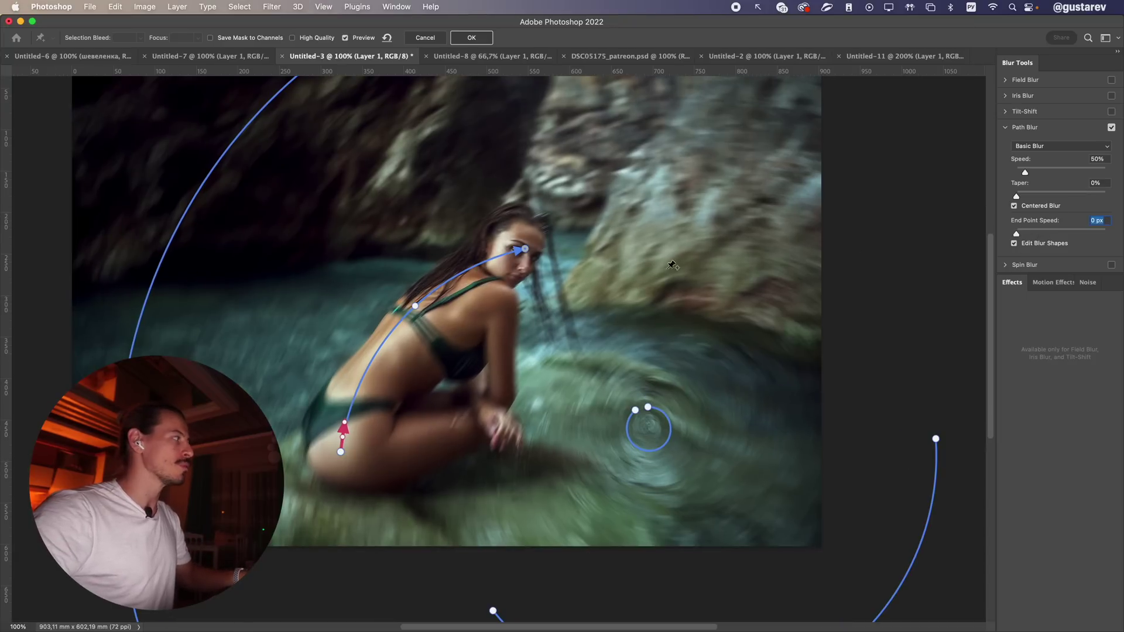
pyautogui.moveTo(525, 249); pyautogui.dragTo(536, 244)
pyautogui.moveTo(338, 454); pyautogui.dragTo(340, 449)
pyautogui.moveTo(1048, 234); pyautogui.dragTo(1049, 234)
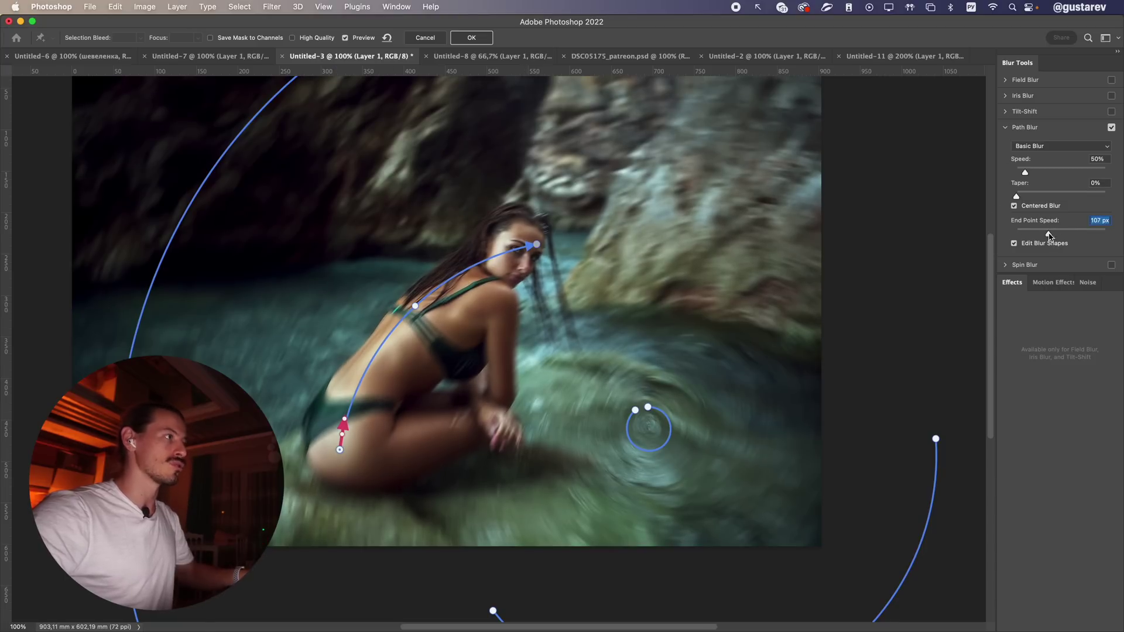
# Set the small circle's end point speeds to 8 px and 10 px, and apply the Path Blur at 30% speed
pyautogui.click(662, 422)
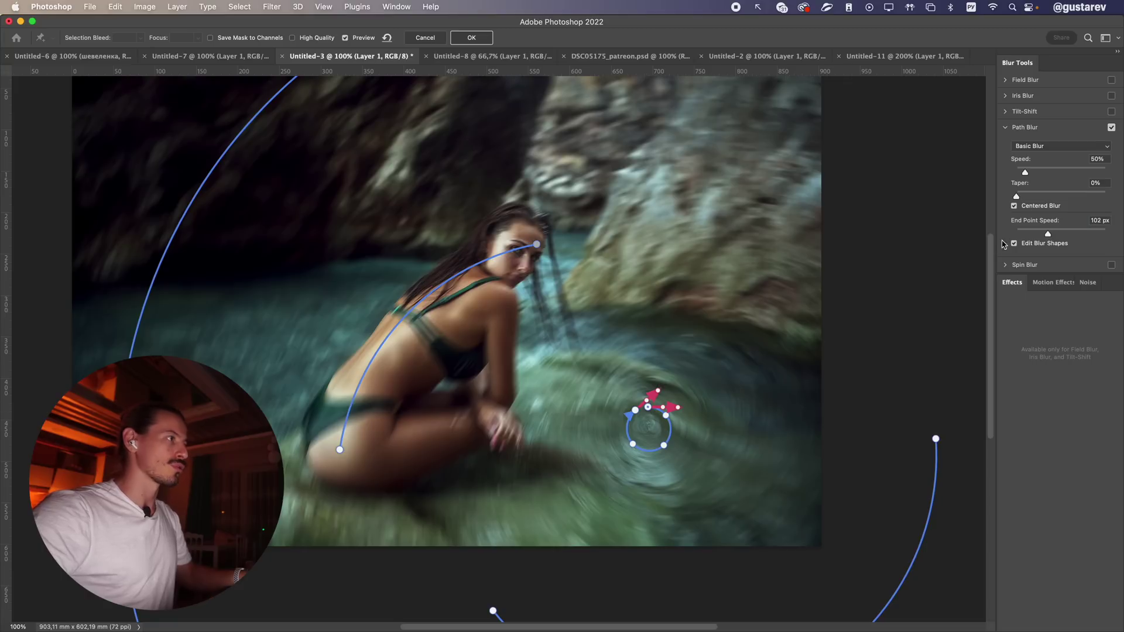
pyautogui.click(1035, 235)
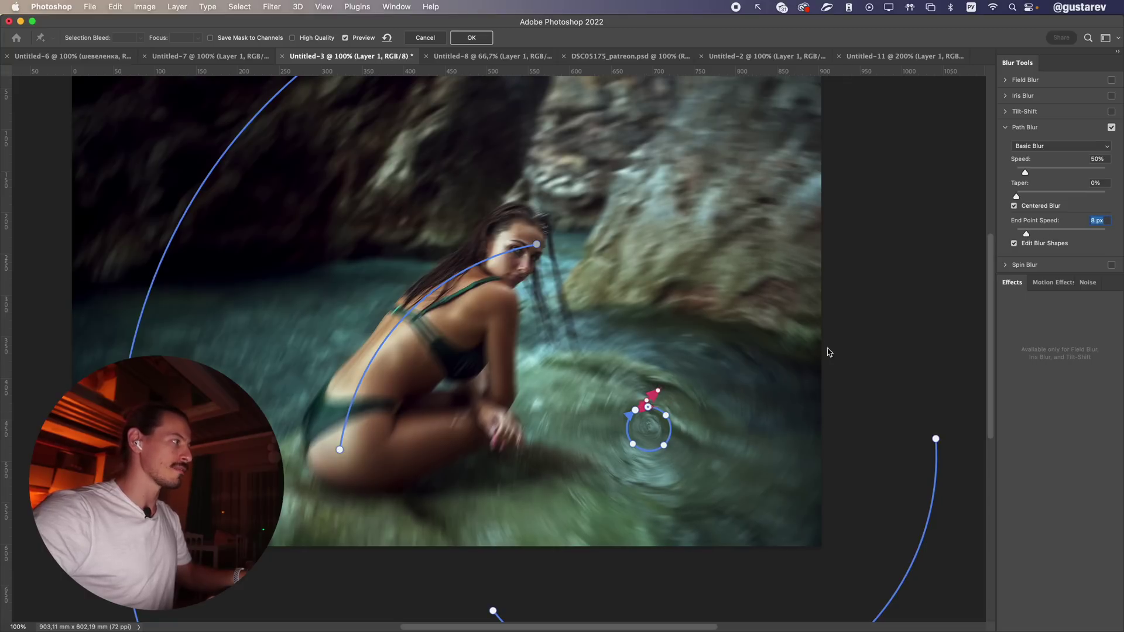
pyautogui.write('30')
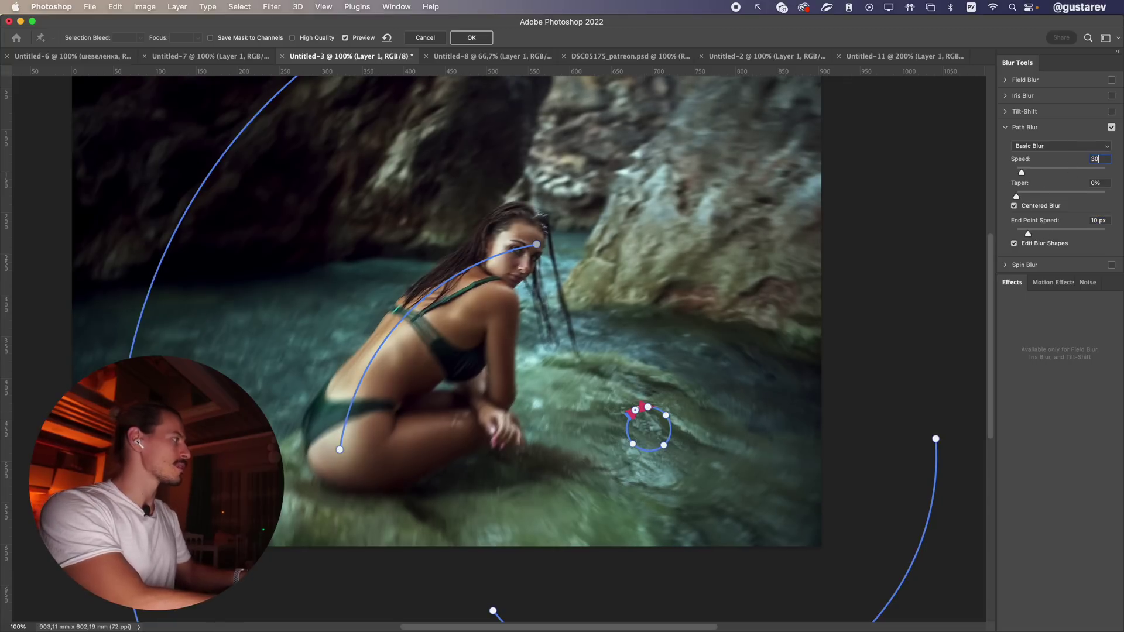
pyautogui.press('Return')
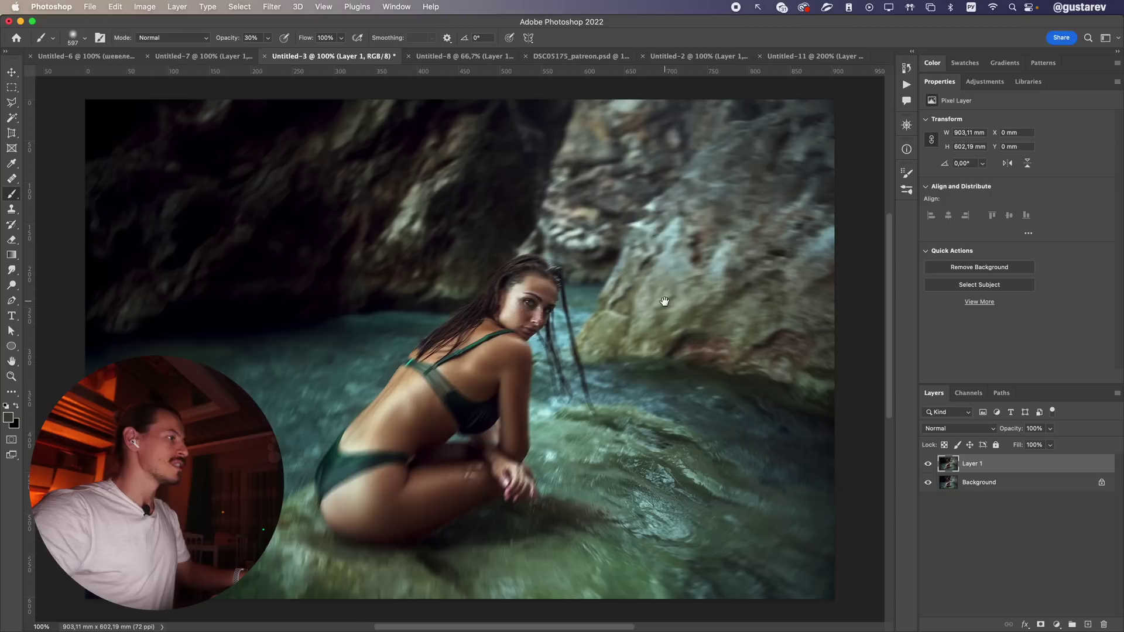
pyautogui.scroll(-1, 685, 320)
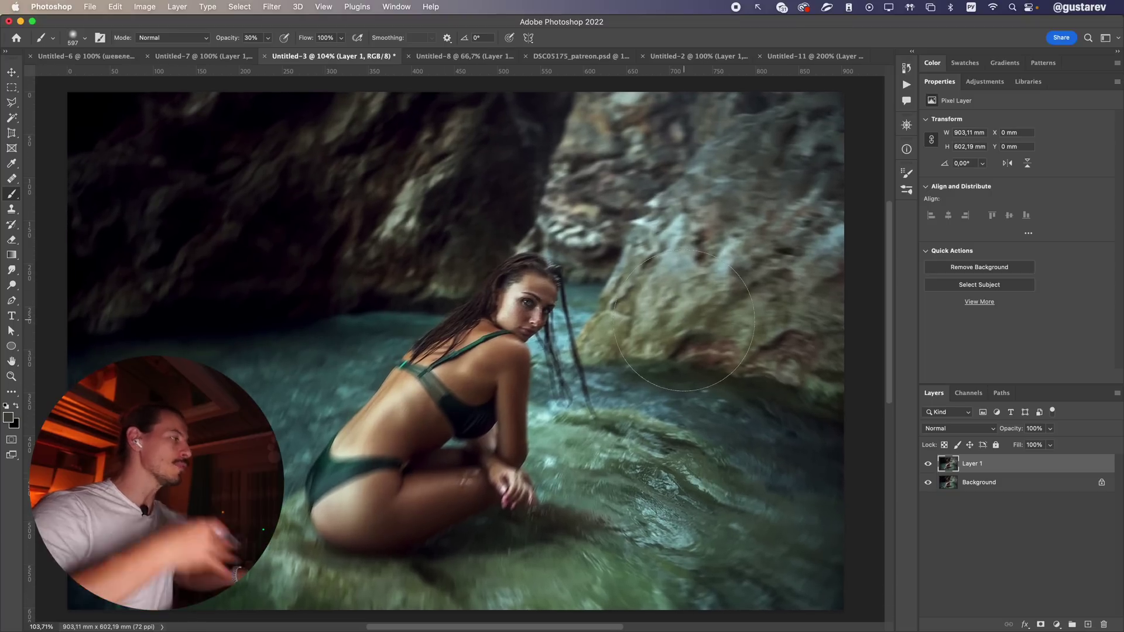
pyautogui.moveTo(283, 461)
pyautogui.mouseDown()
pyautogui.moveTo(310, 534)
pyautogui.moveTo(455, 546)
pyautogui.mouseUp()
pyautogui.moveTo(685, 123); pyautogui.dragTo(831, 216)
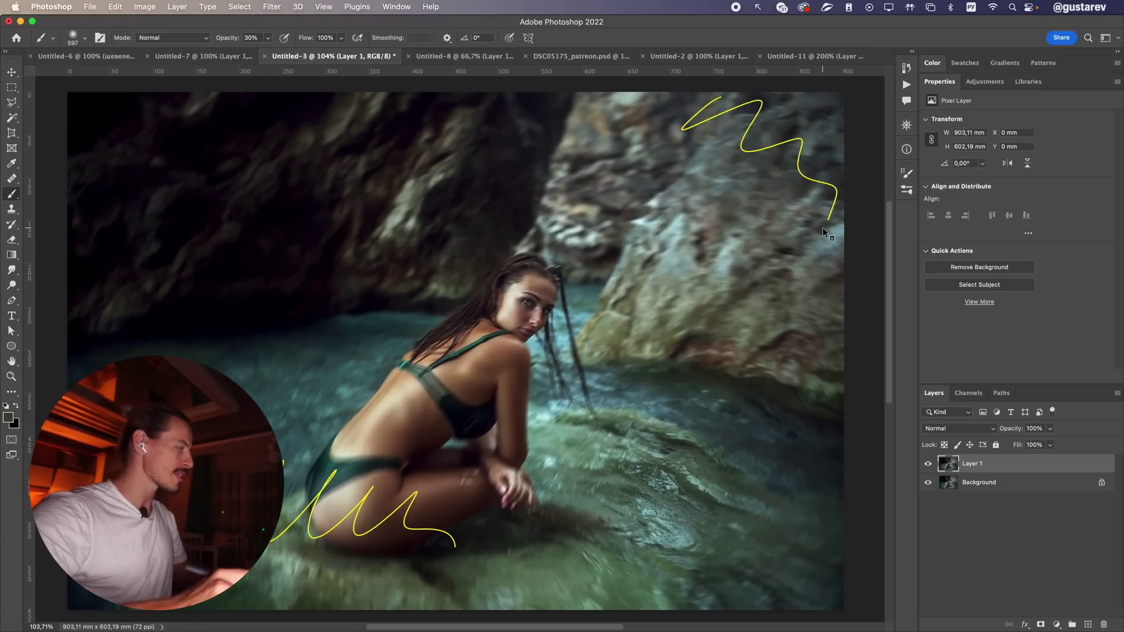
pyautogui.press('Escape')
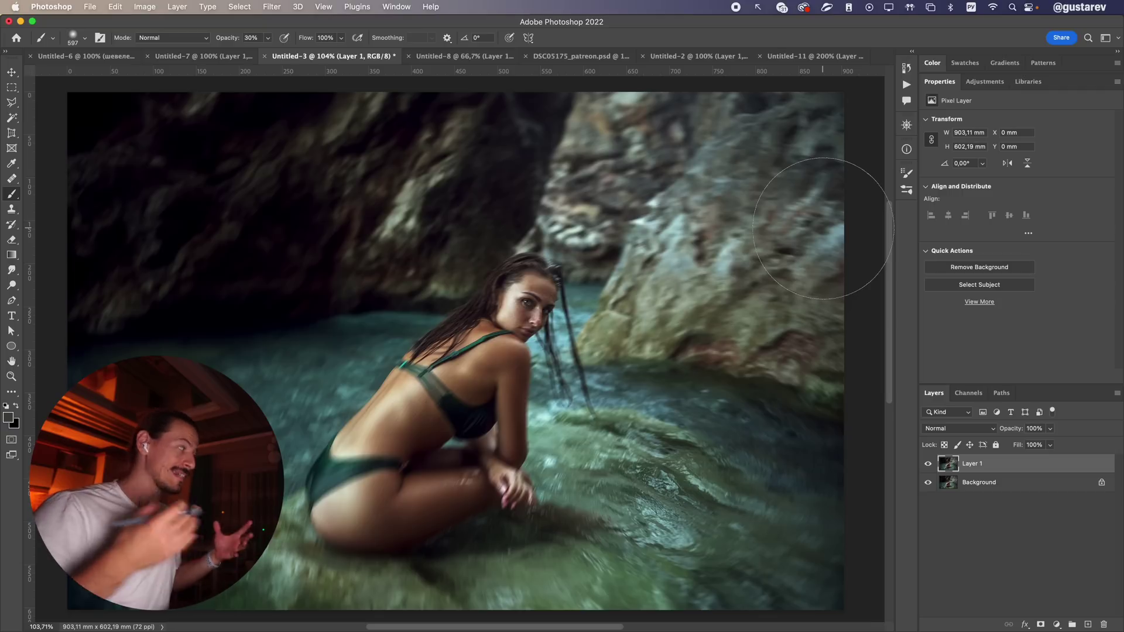
# Add grain with an amount of 24 to Layer 1 using the Camera Raw Filter
pyautogui.press('super+shift+a')
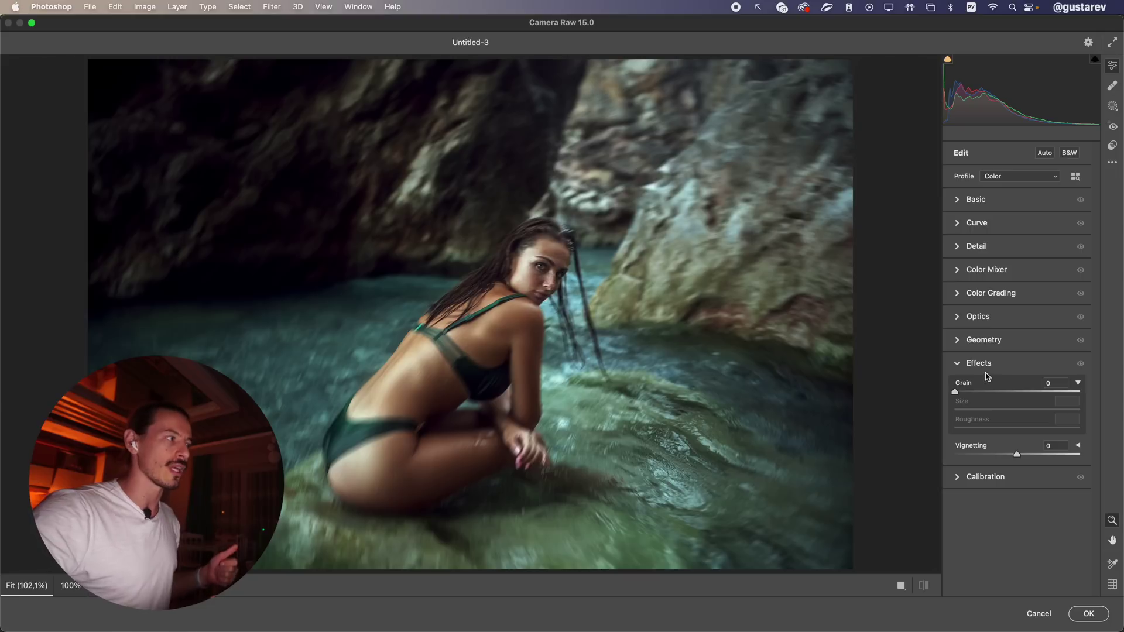
pyautogui.click(964, 391)
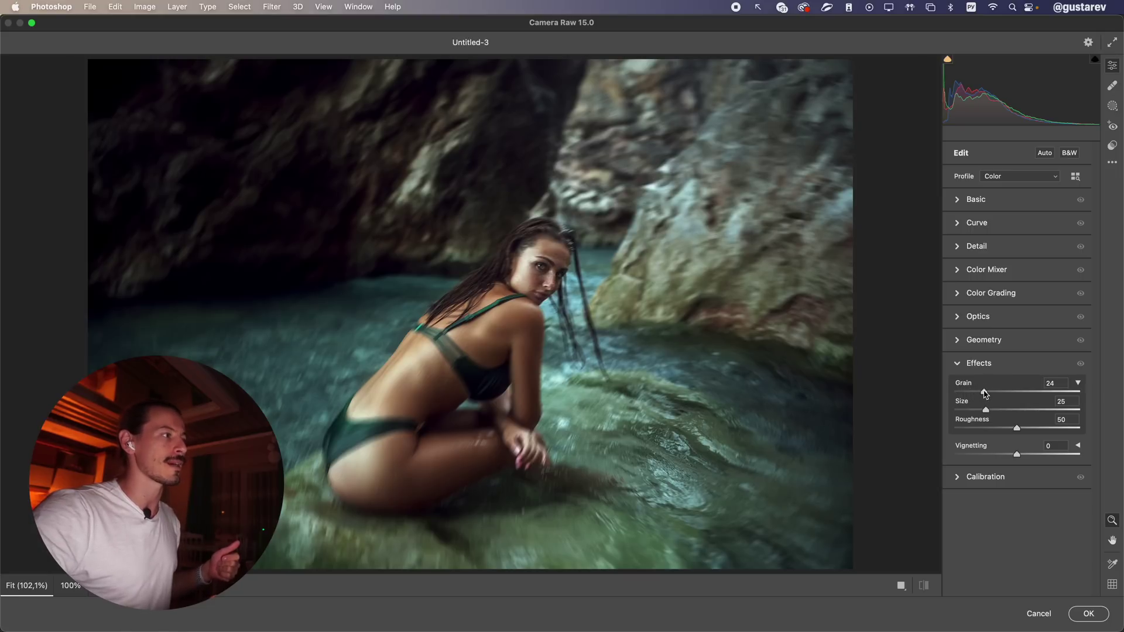
pyautogui.click(1102, 619)
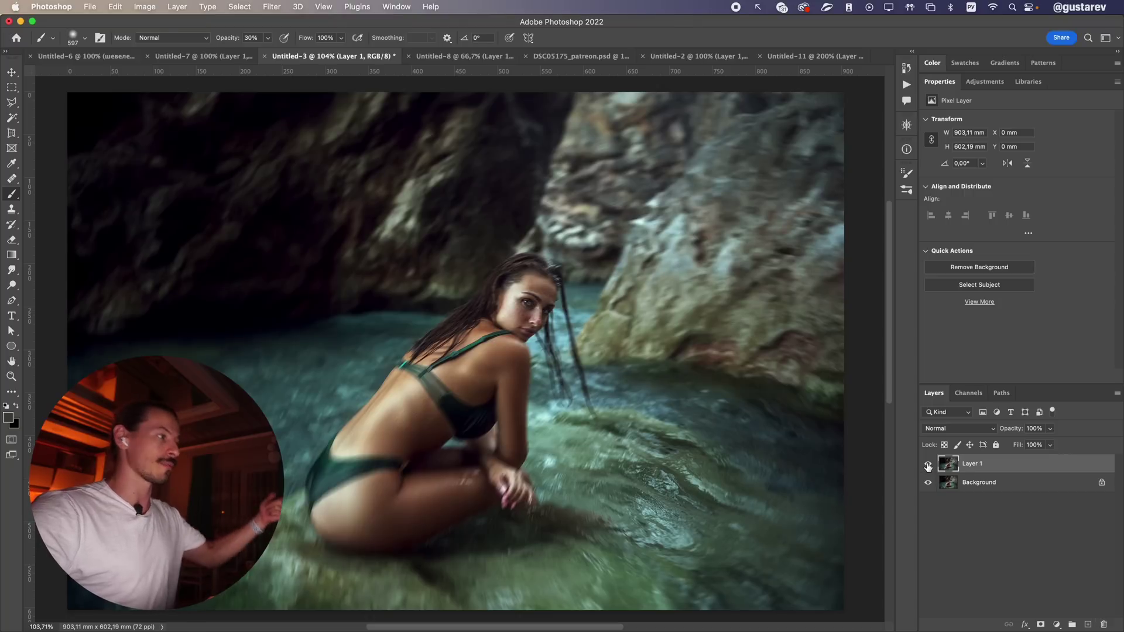
# Compare the cave photo with and without the blurred and grained Layer 1
pyautogui.click(928, 465)
pyautogui.click(927, 465)
pyautogui.click(927, 465)
pyautogui.click(927, 465)
pyautogui.click(927, 465)
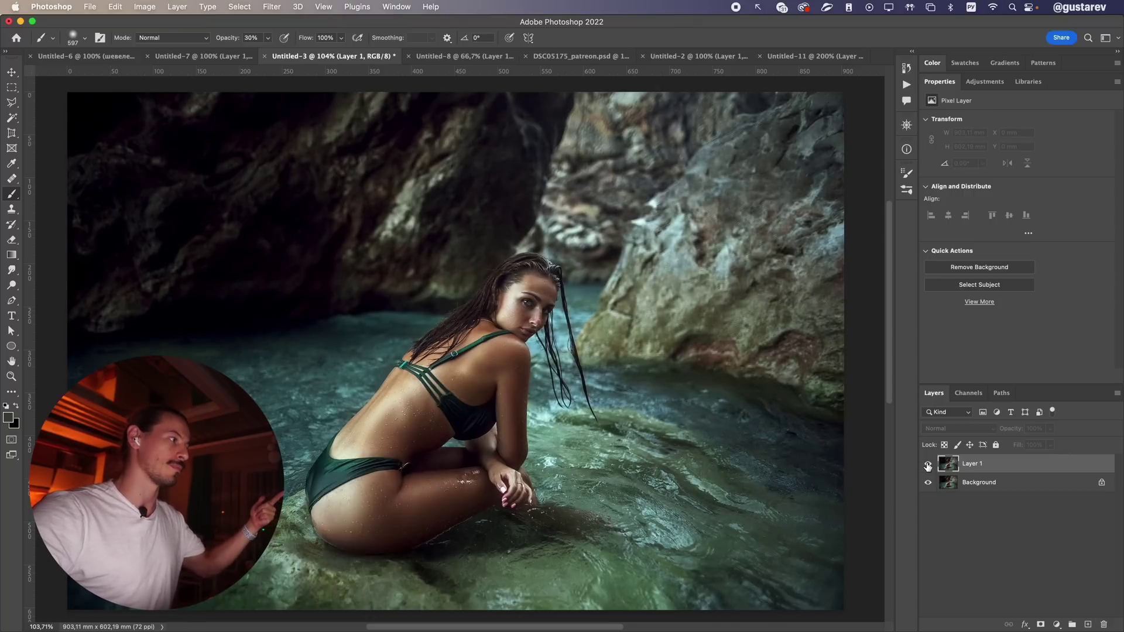
pyautogui.click(927, 465)
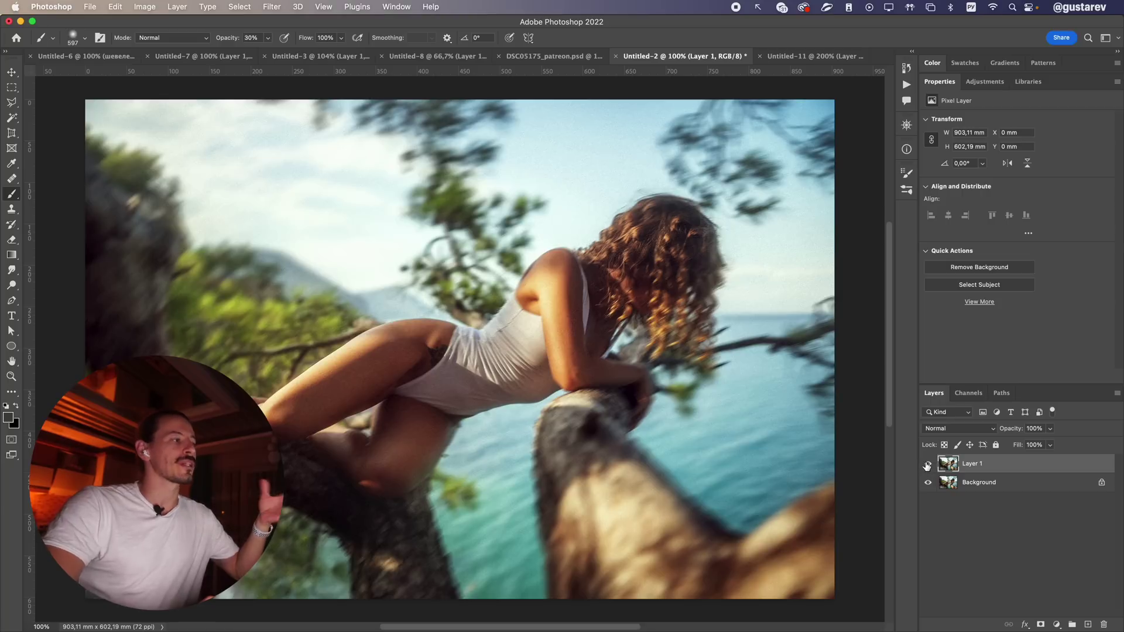
pyautogui.click(928, 464)
pyautogui.click(928, 464)
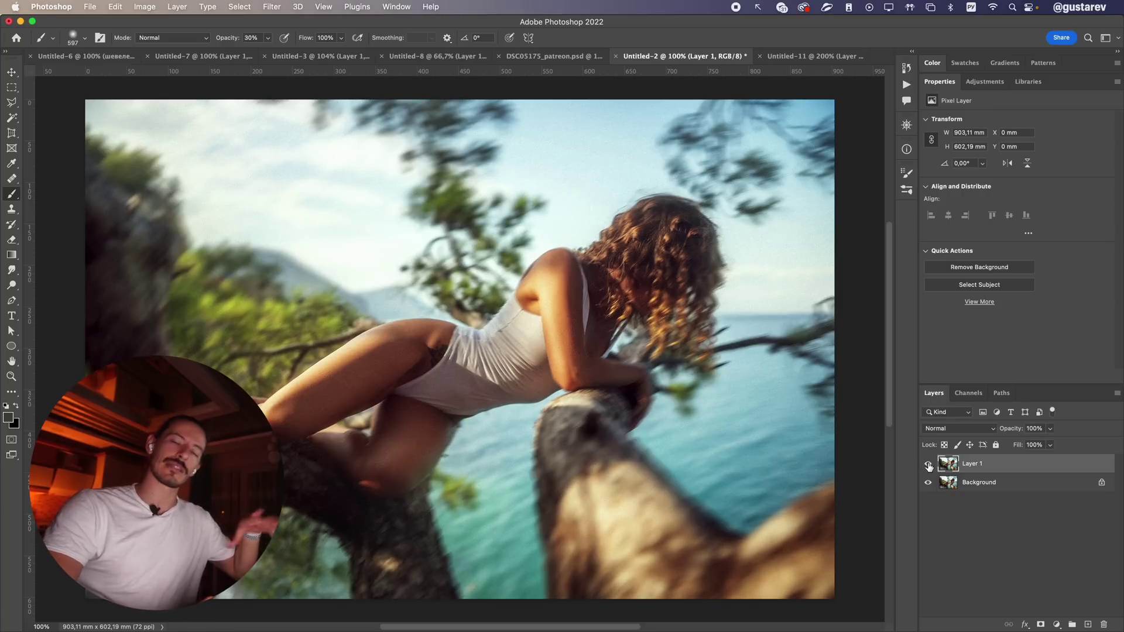
# Compare the Untitled-2 seaside photo with and without its blurred Layer 1
pyautogui.click(928, 465)
pyautogui.click(928, 464)
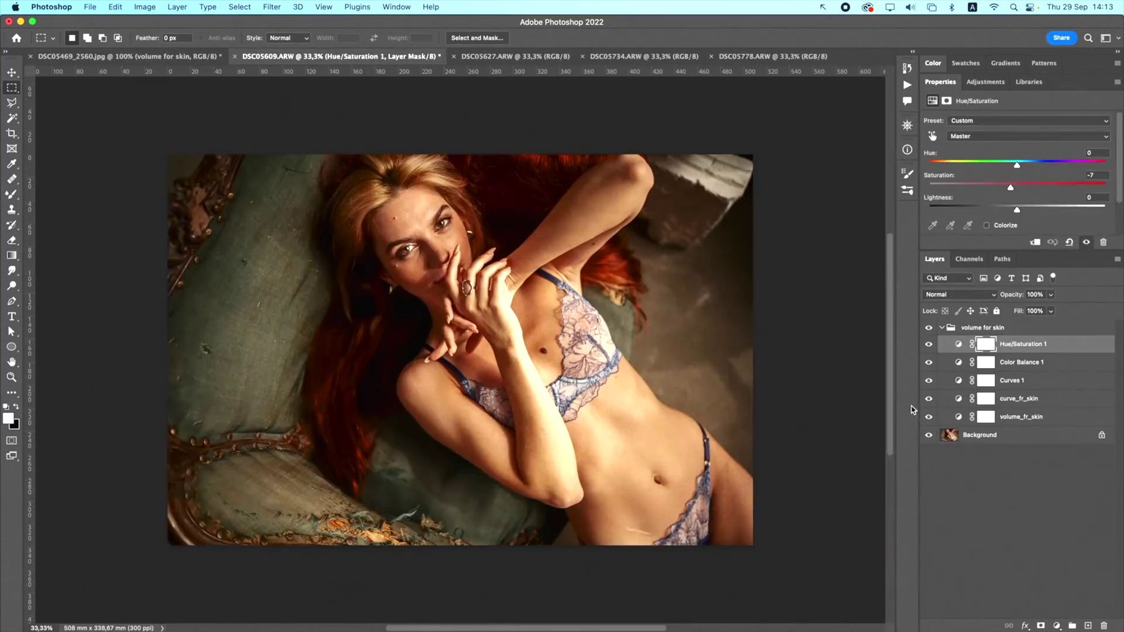
pyautogui.click(956, 437)
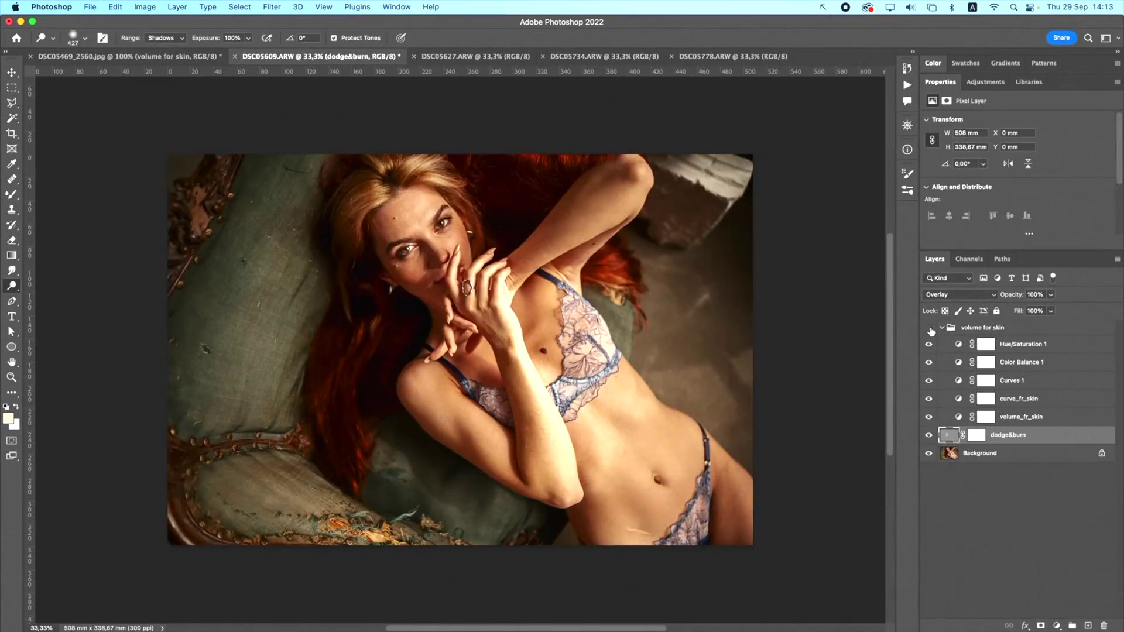